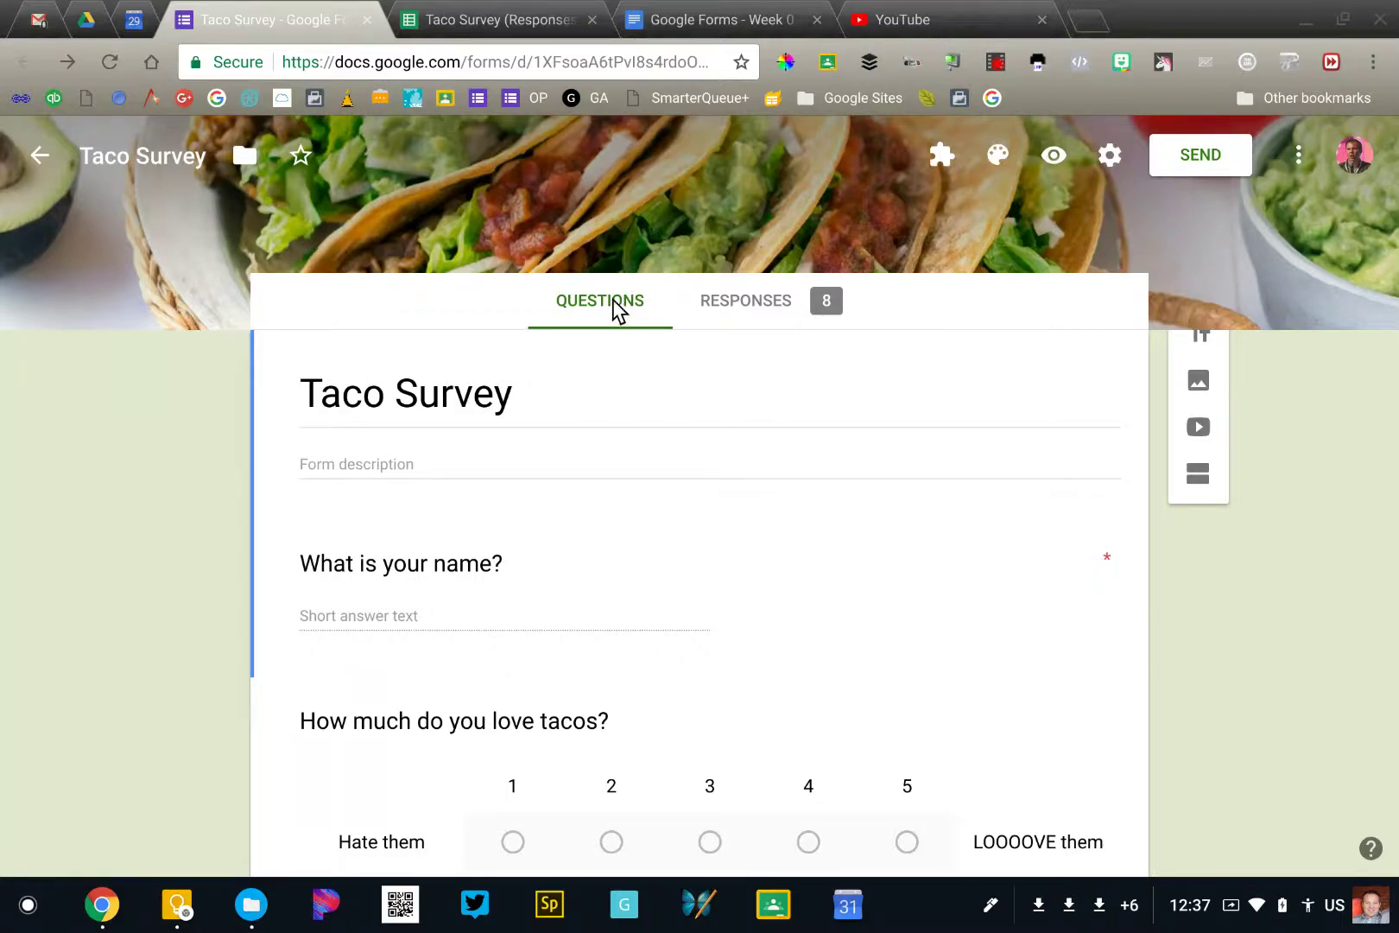
Show the Taco Survey response summary and review the charts down to the toppings (Cheese 8, Lettuce 7).
left_click(739, 304)
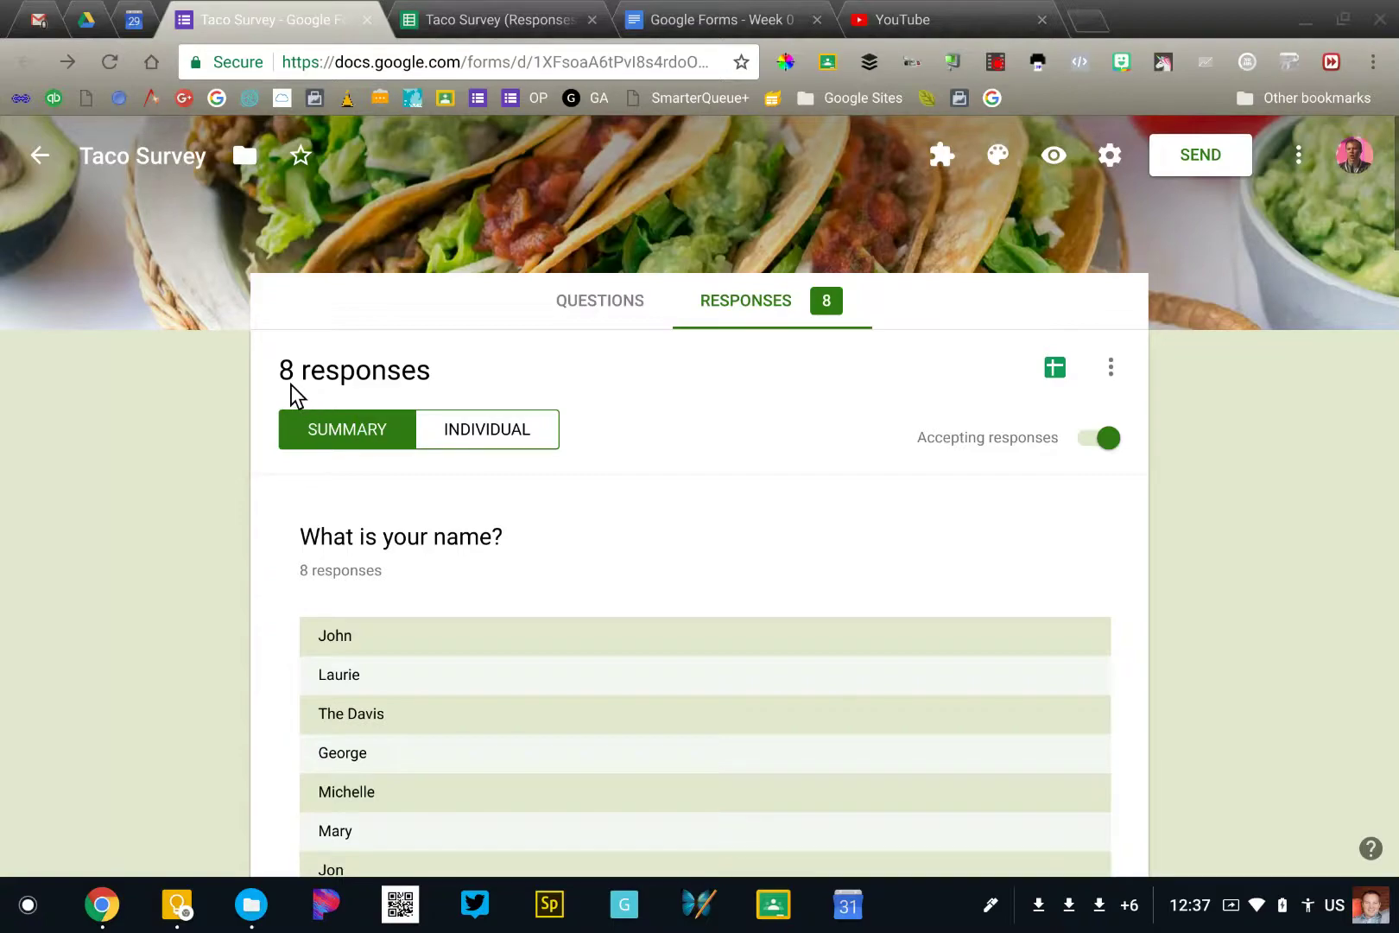
scroll(191, 507, "down", 1)
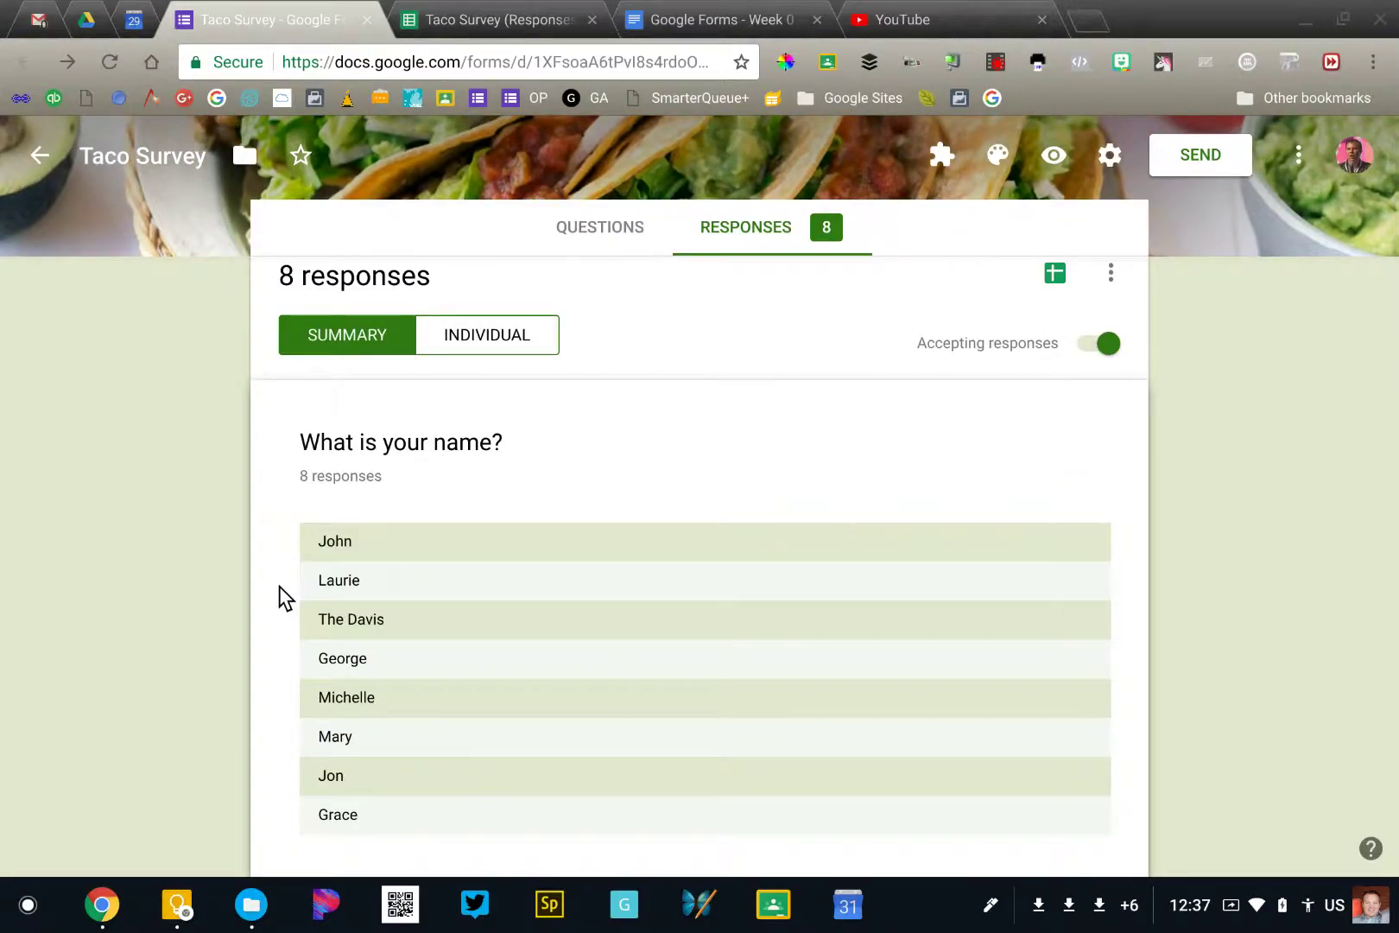
scroll(278, 585, "down", 1)
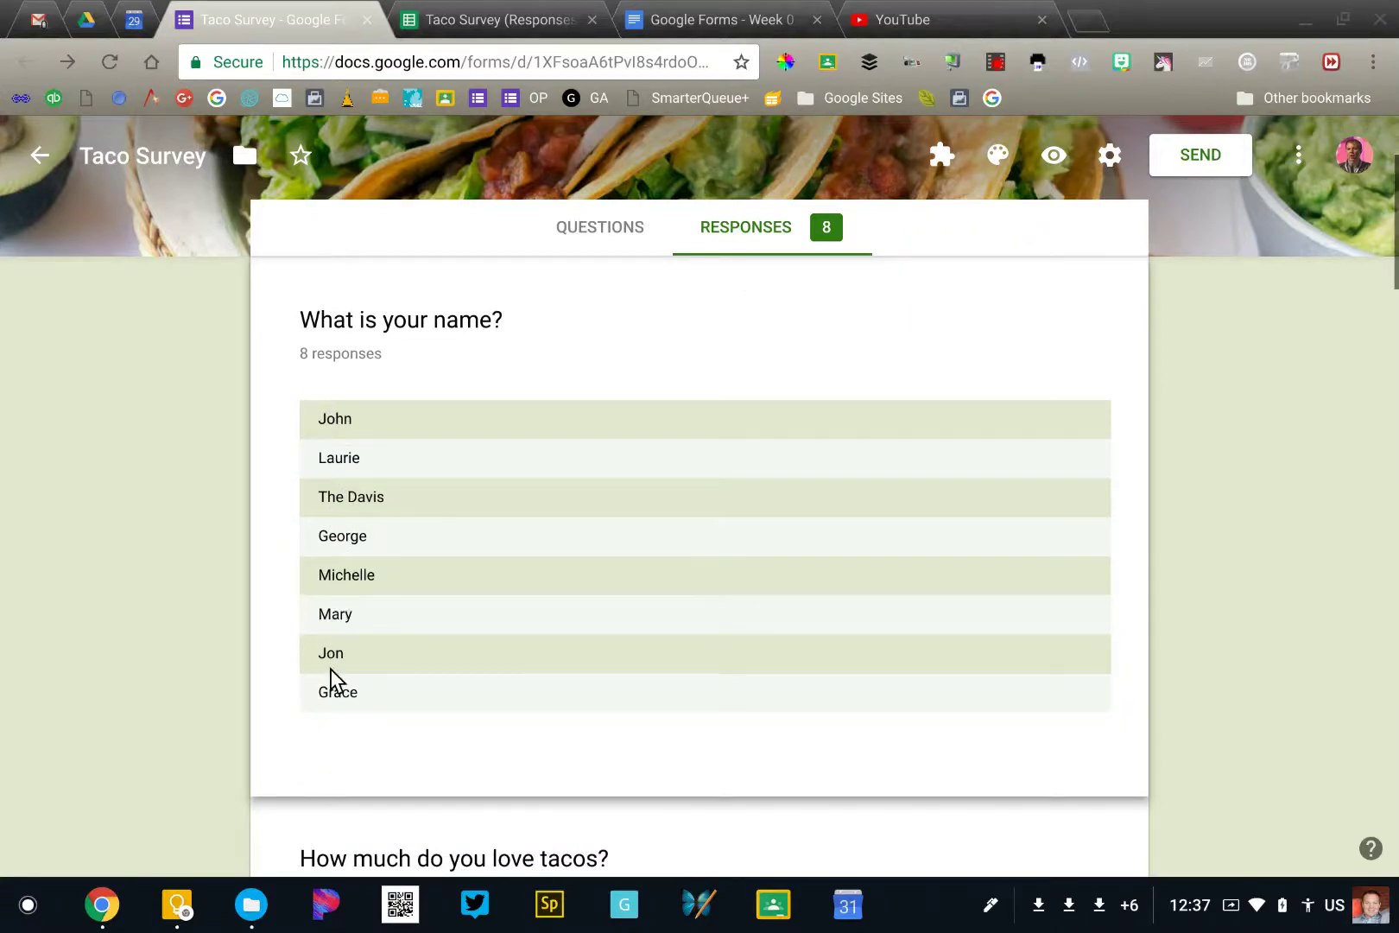
scroll(327, 667, "down", 5)
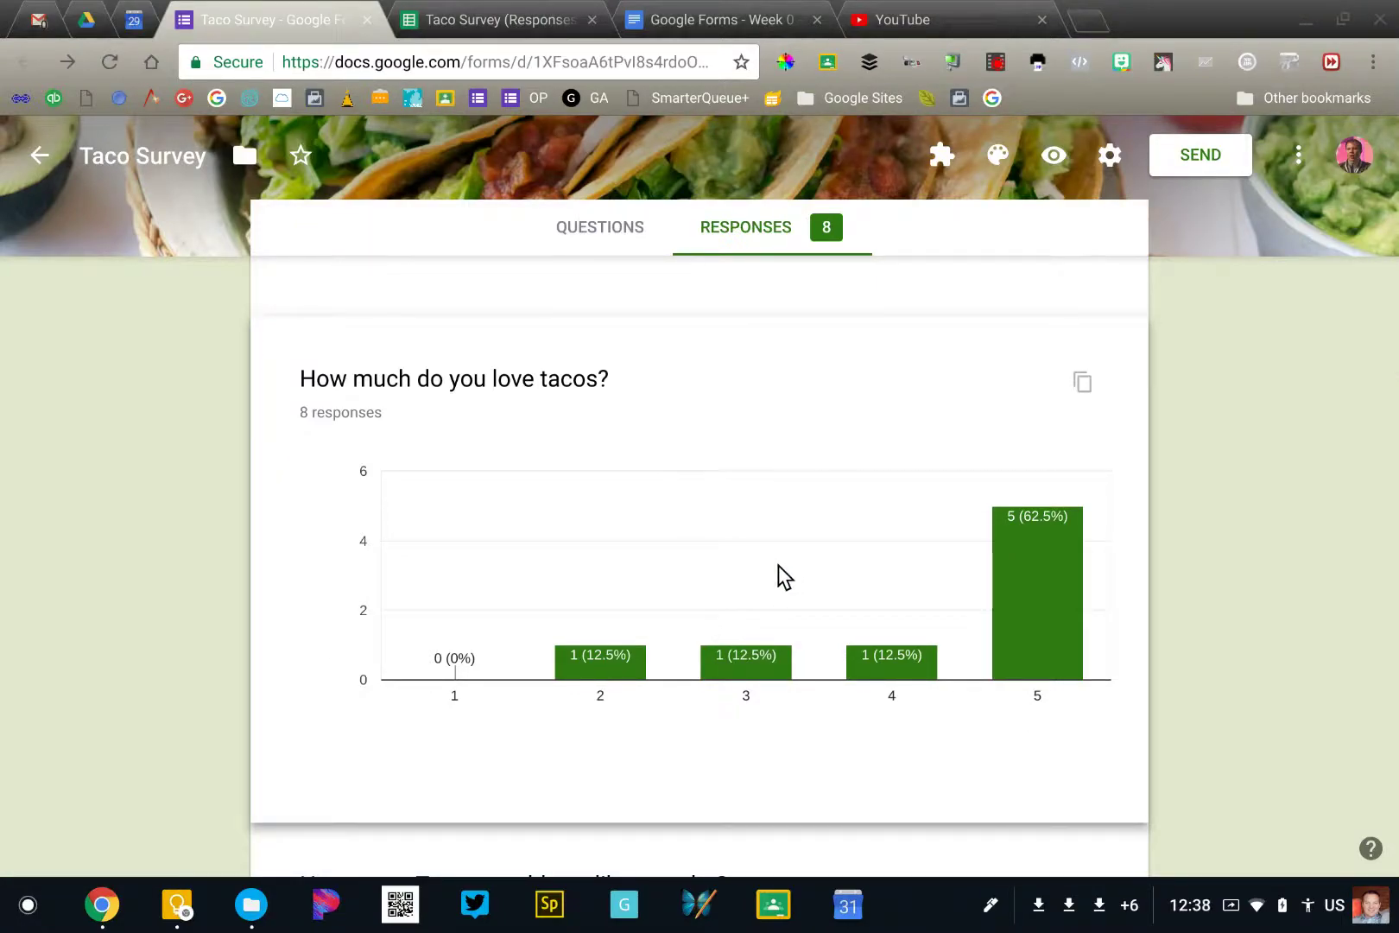
scroll(778, 566, "down", 4)
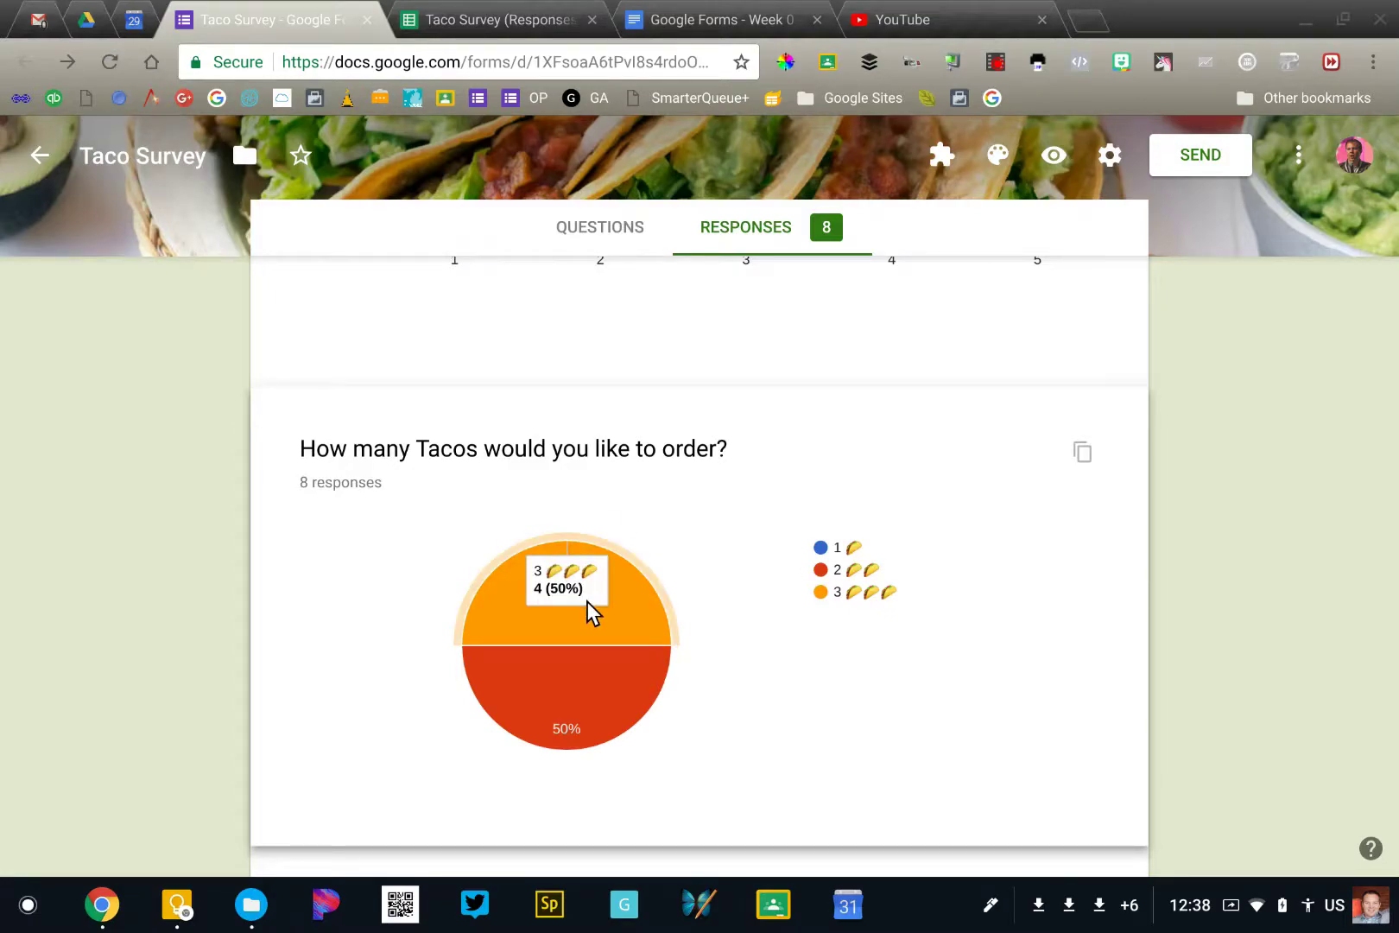
scroll(587, 601, "up", 5)
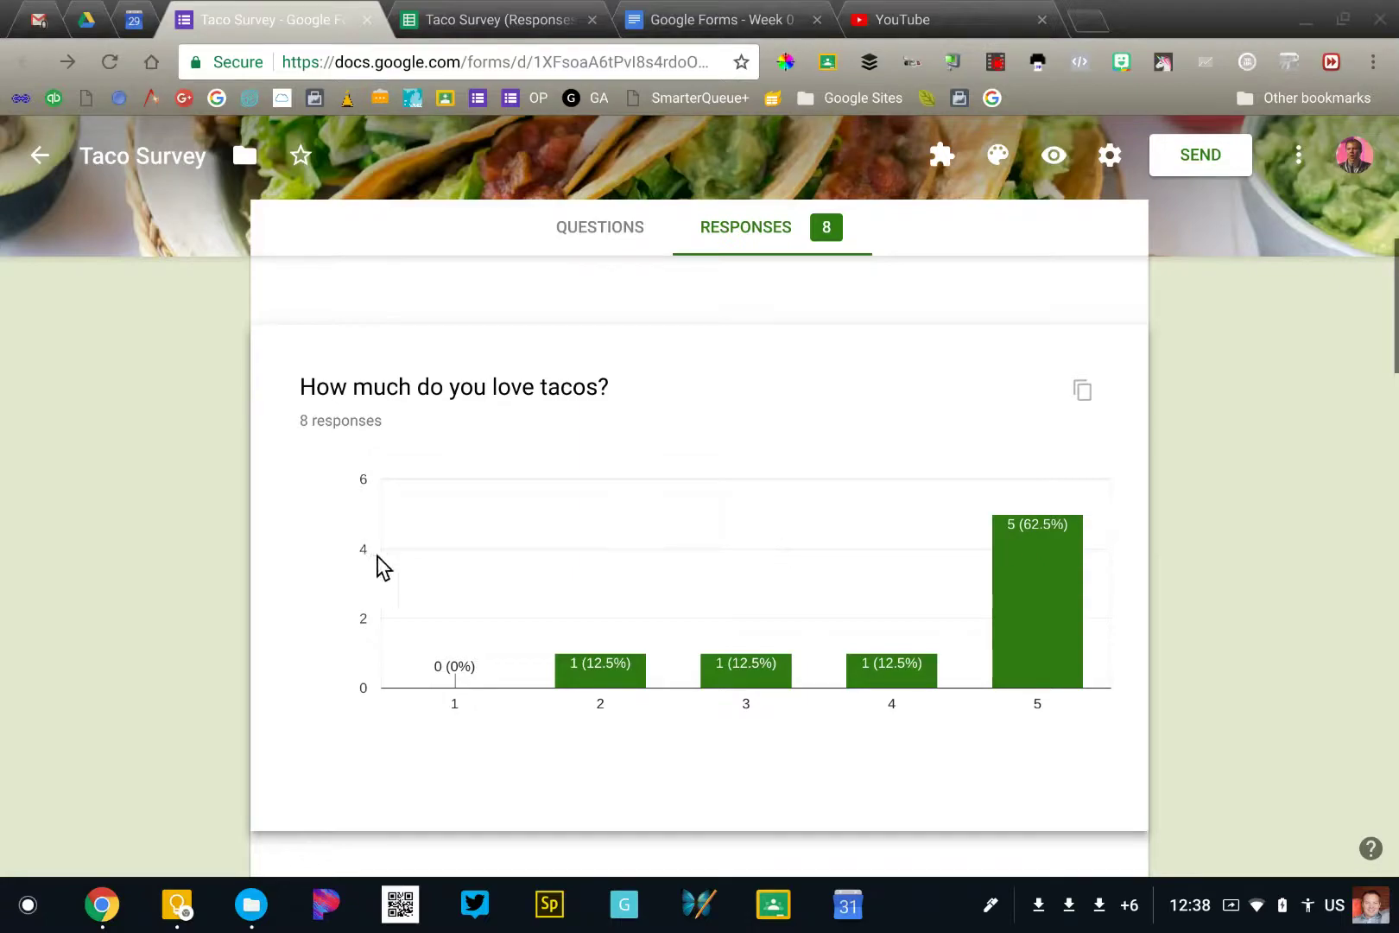
scroll(891, 587, "down", 5)
scroll(892, 591, "down", 5)
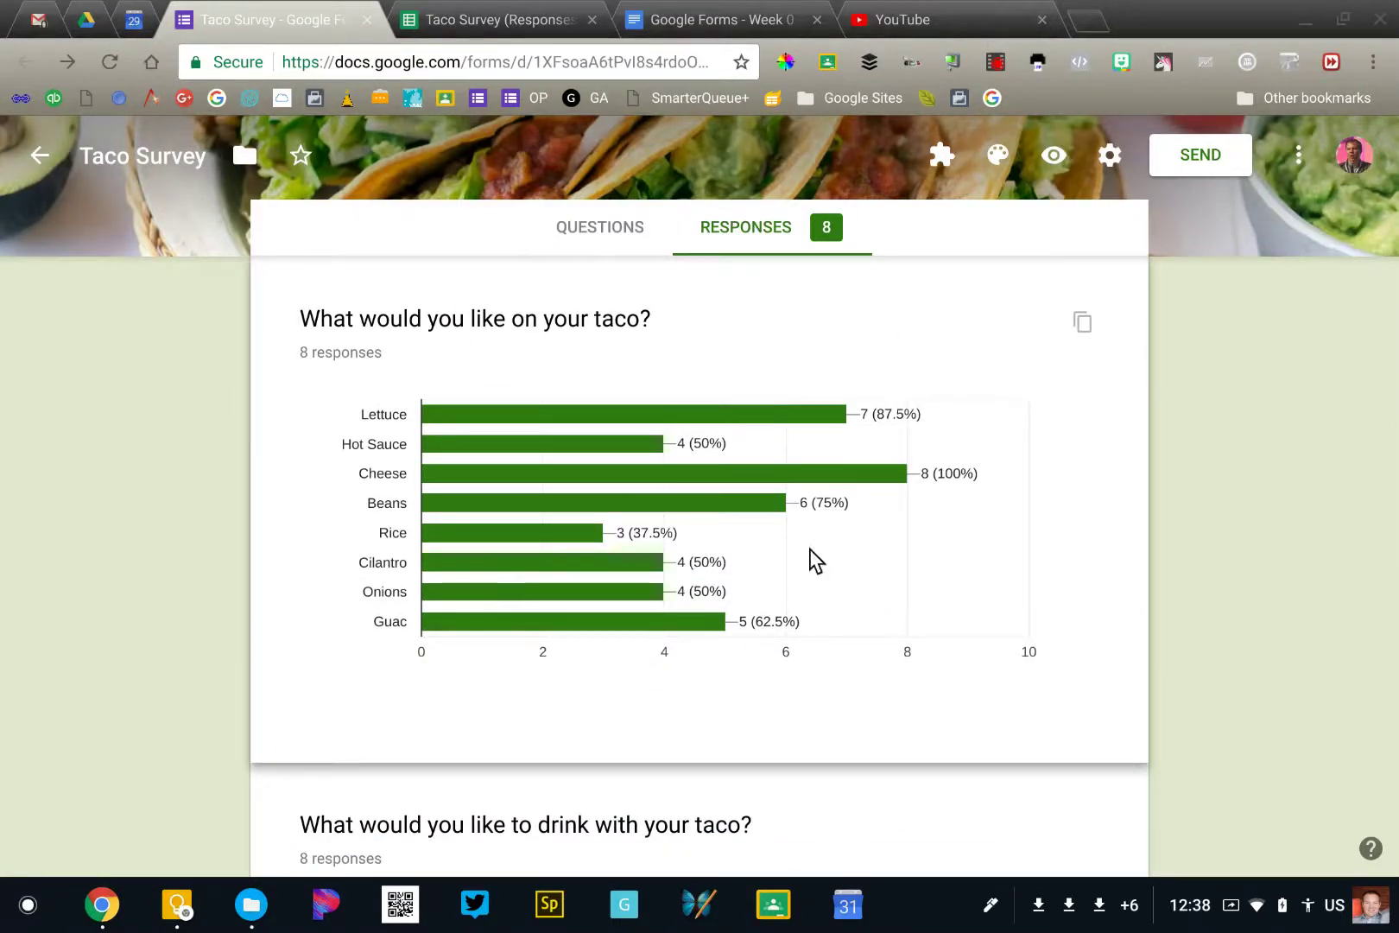
Check the toppings bar counts and the drinks pie chart, then return to the summary's top.
mouse_move(580, 572)
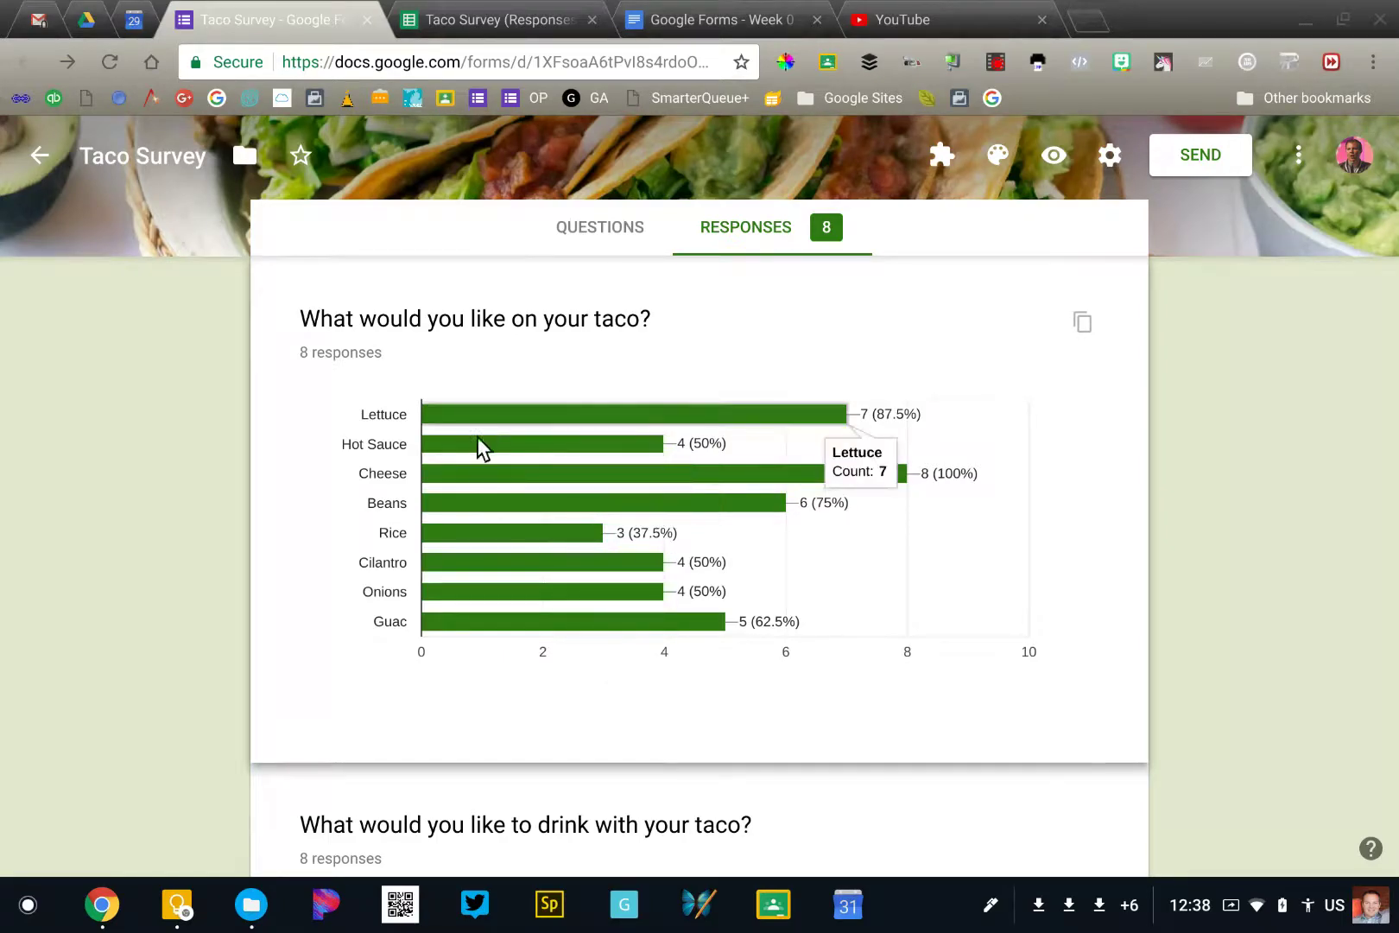
mouse_move(464, 628)
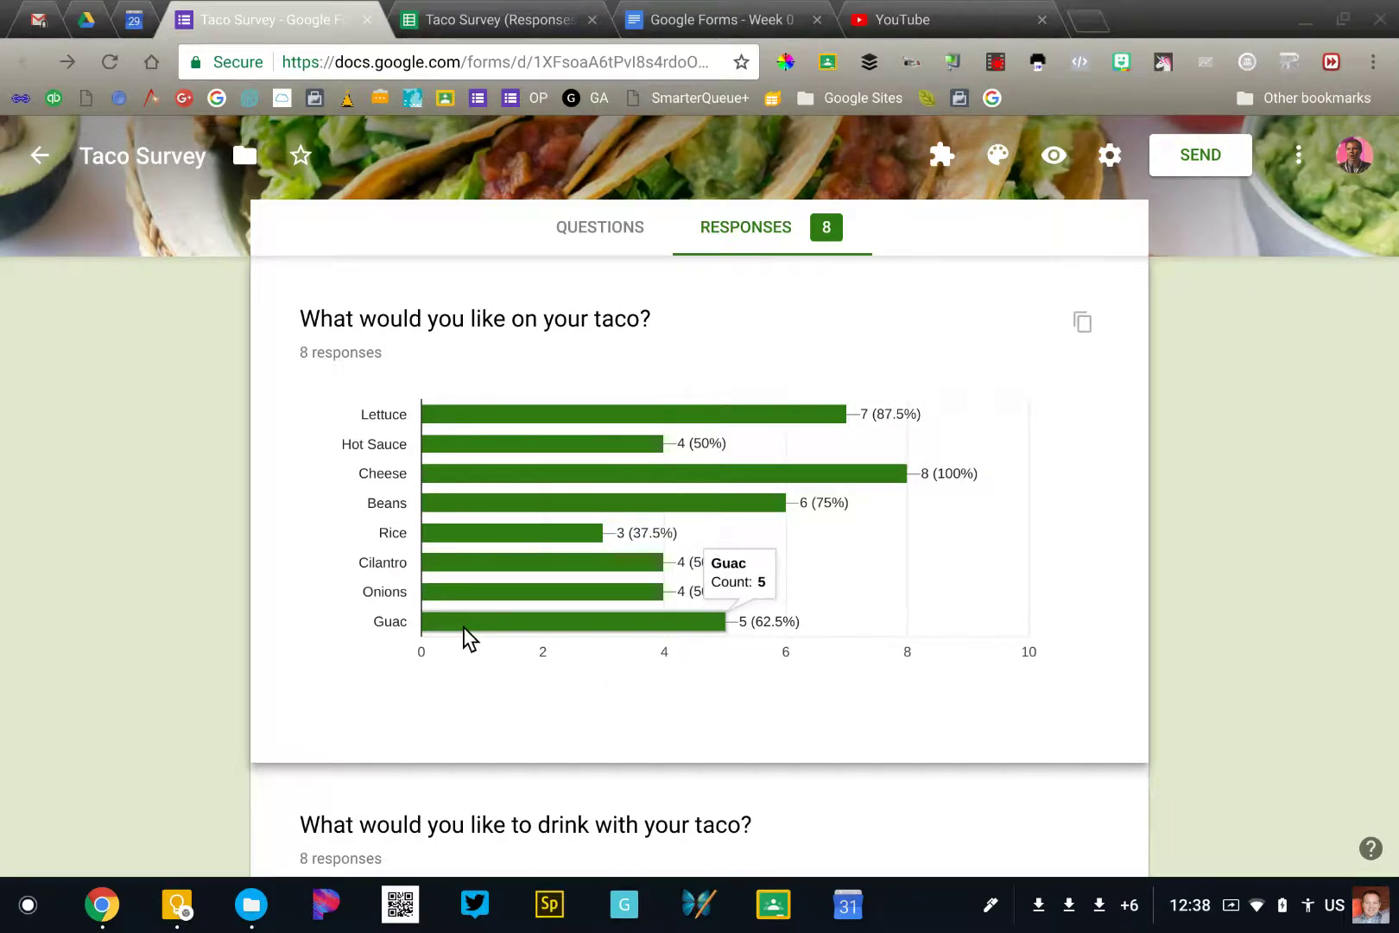
scroll(466, 637, "down", 5)
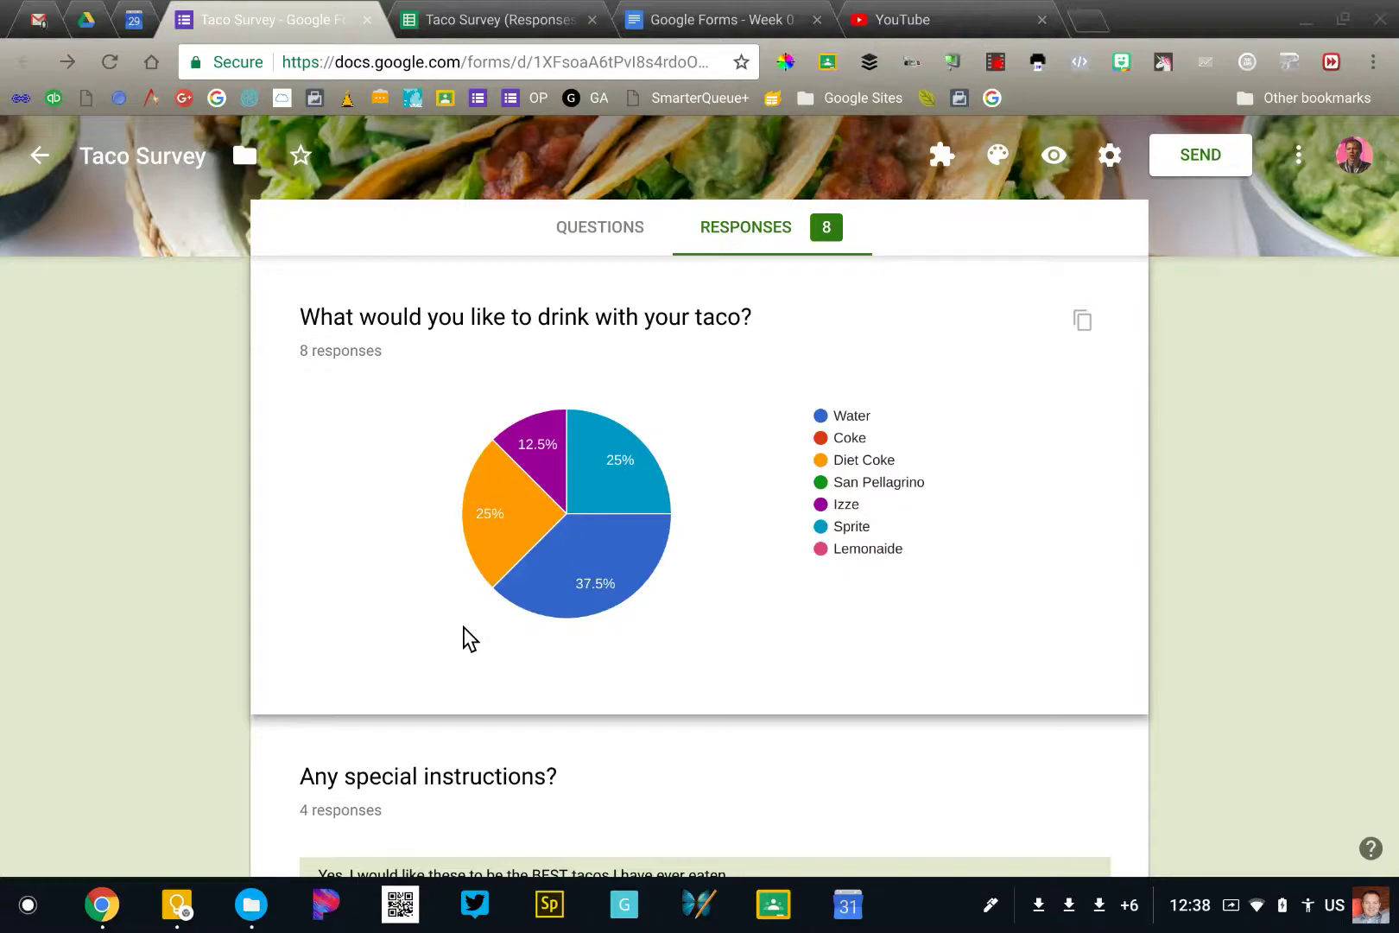
scroll(467, 637, "up", 12)
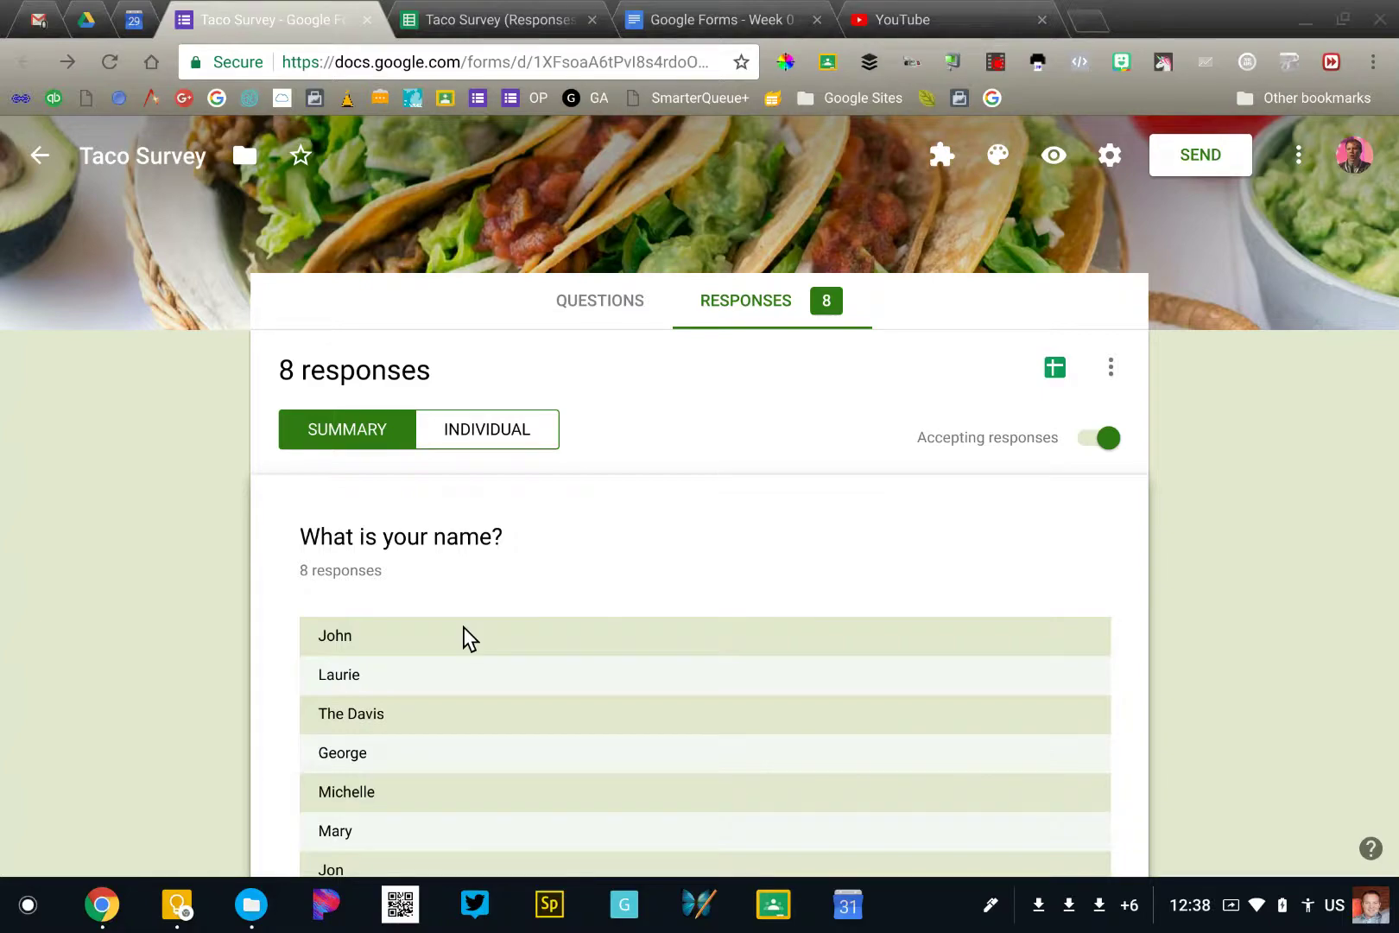
Switch to the Individual view and read through response 1 of 8.
left_click(472, 437)
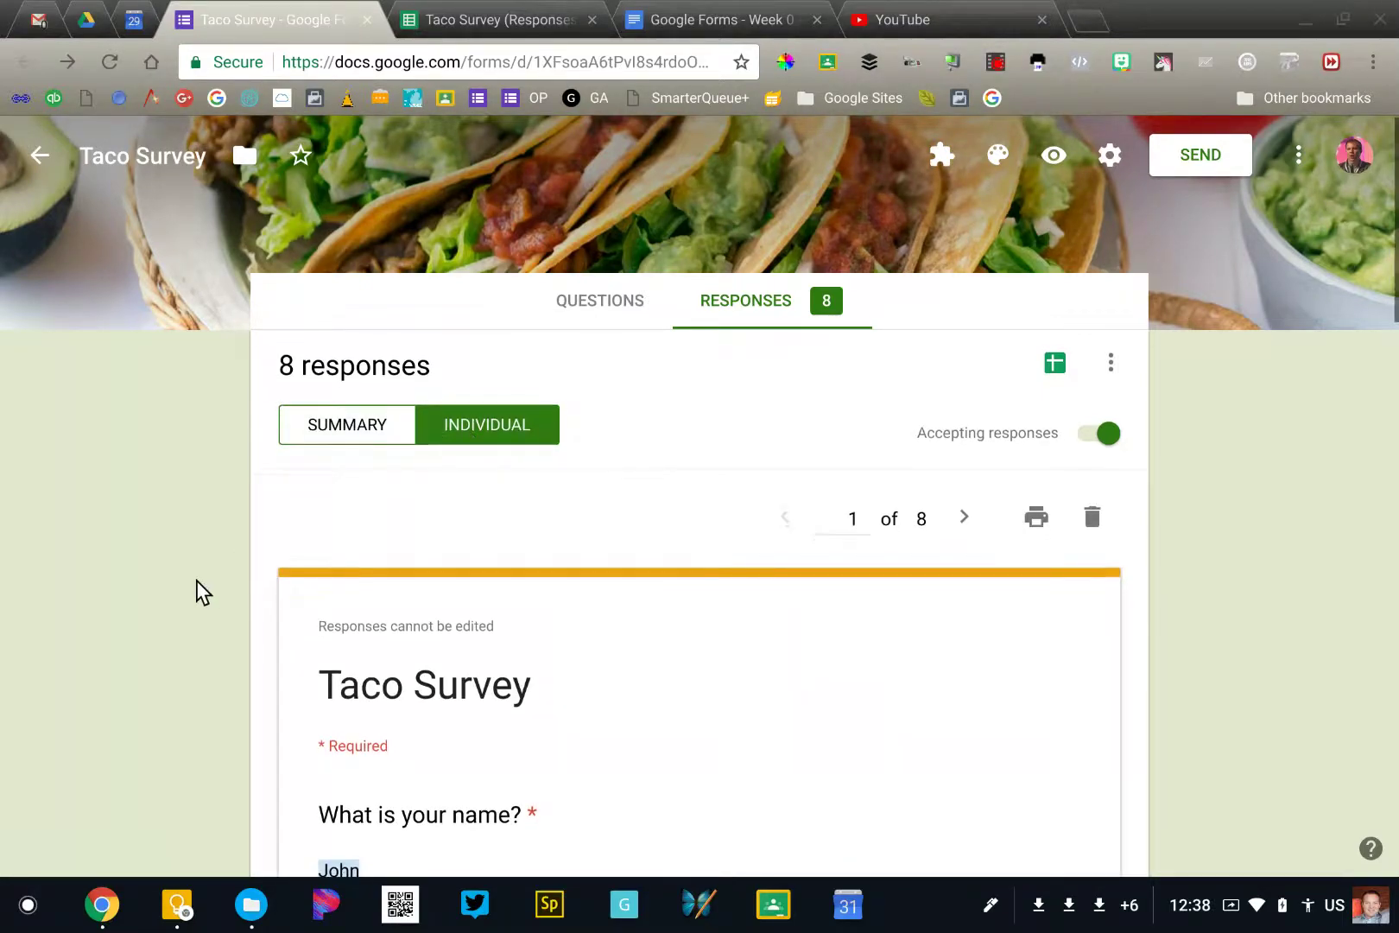
scroll(199, 592, "down", 3)
scroll(198, 592, "down", 15)
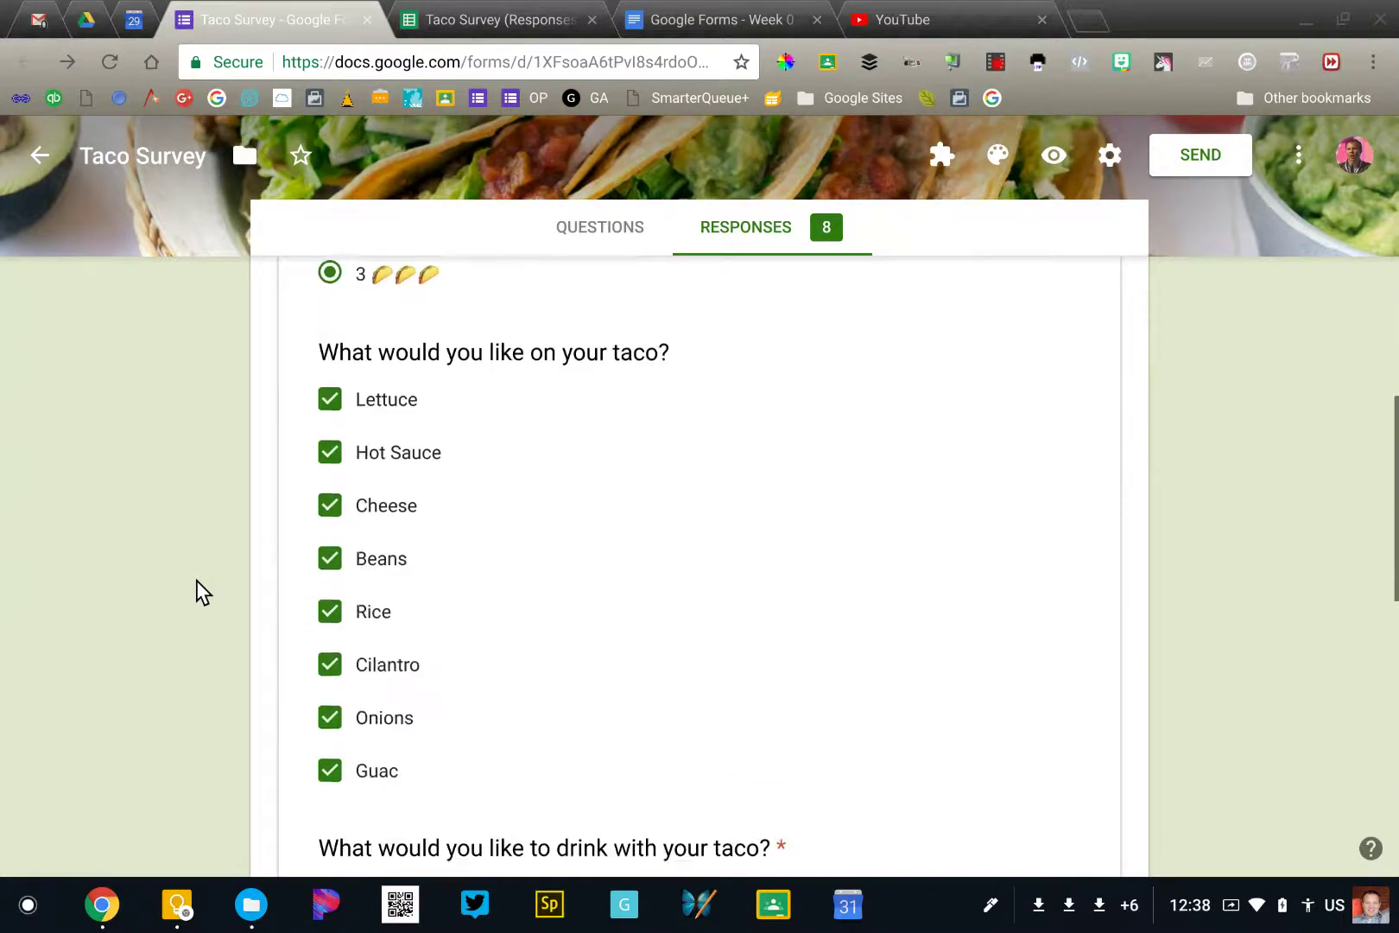
scroll(198, 593, "down", 8)
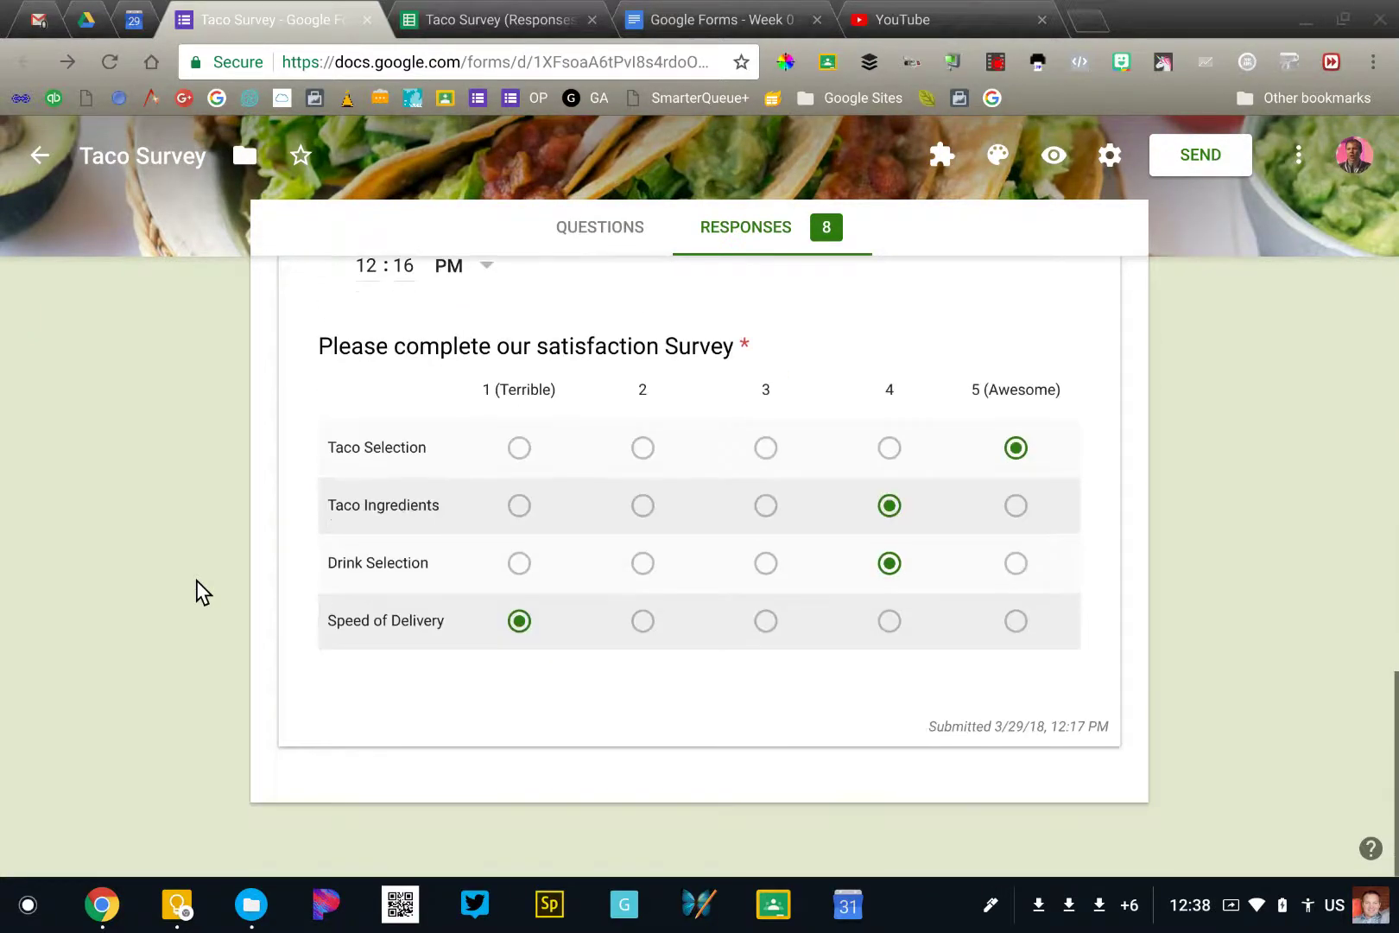
scroll(198, 593, "up", 1)
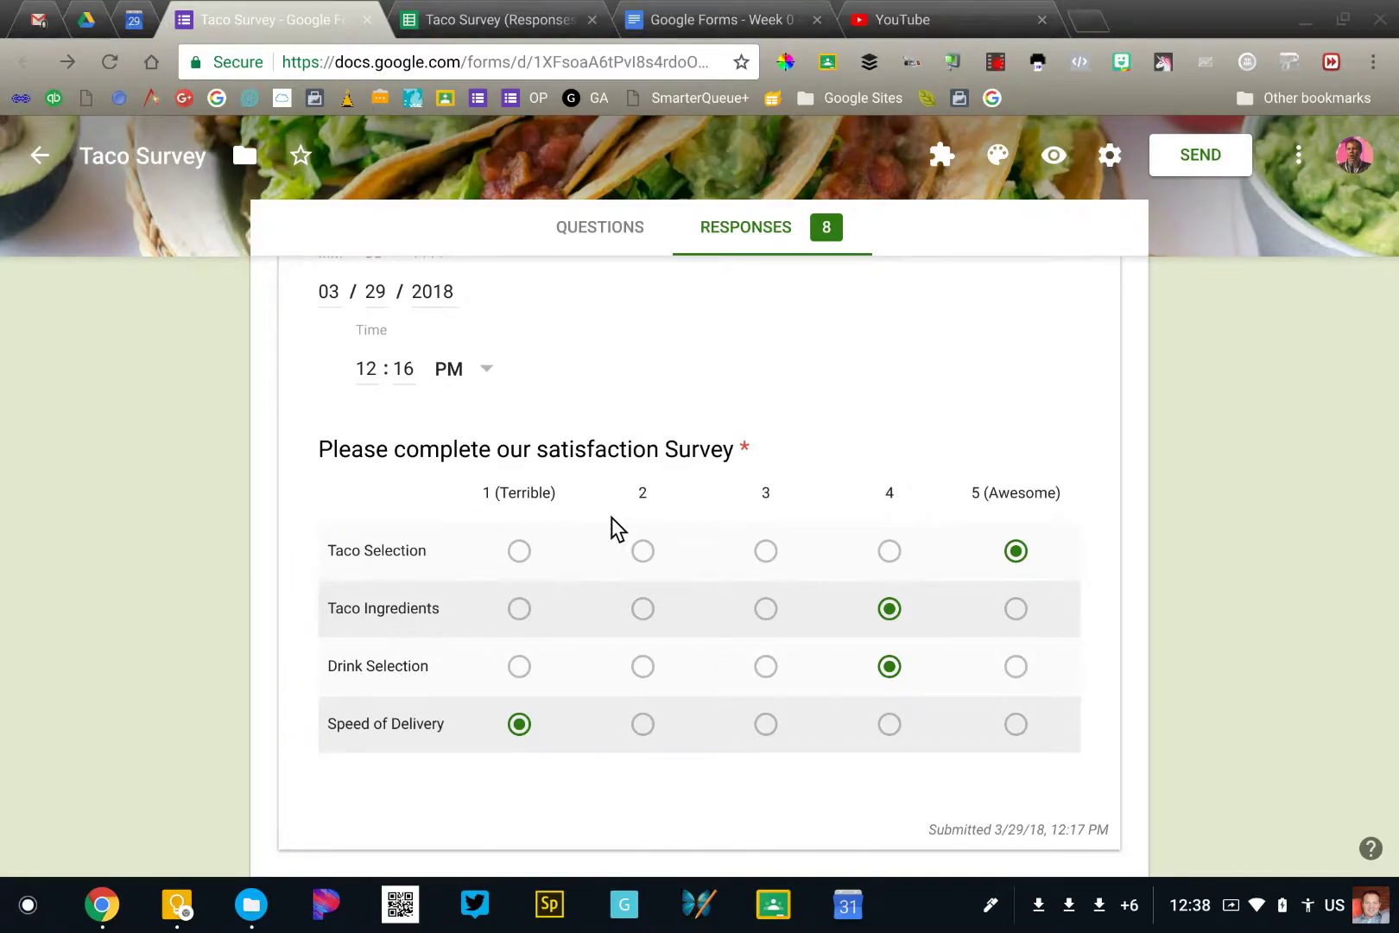
scroll(619, 528, "up", 15)
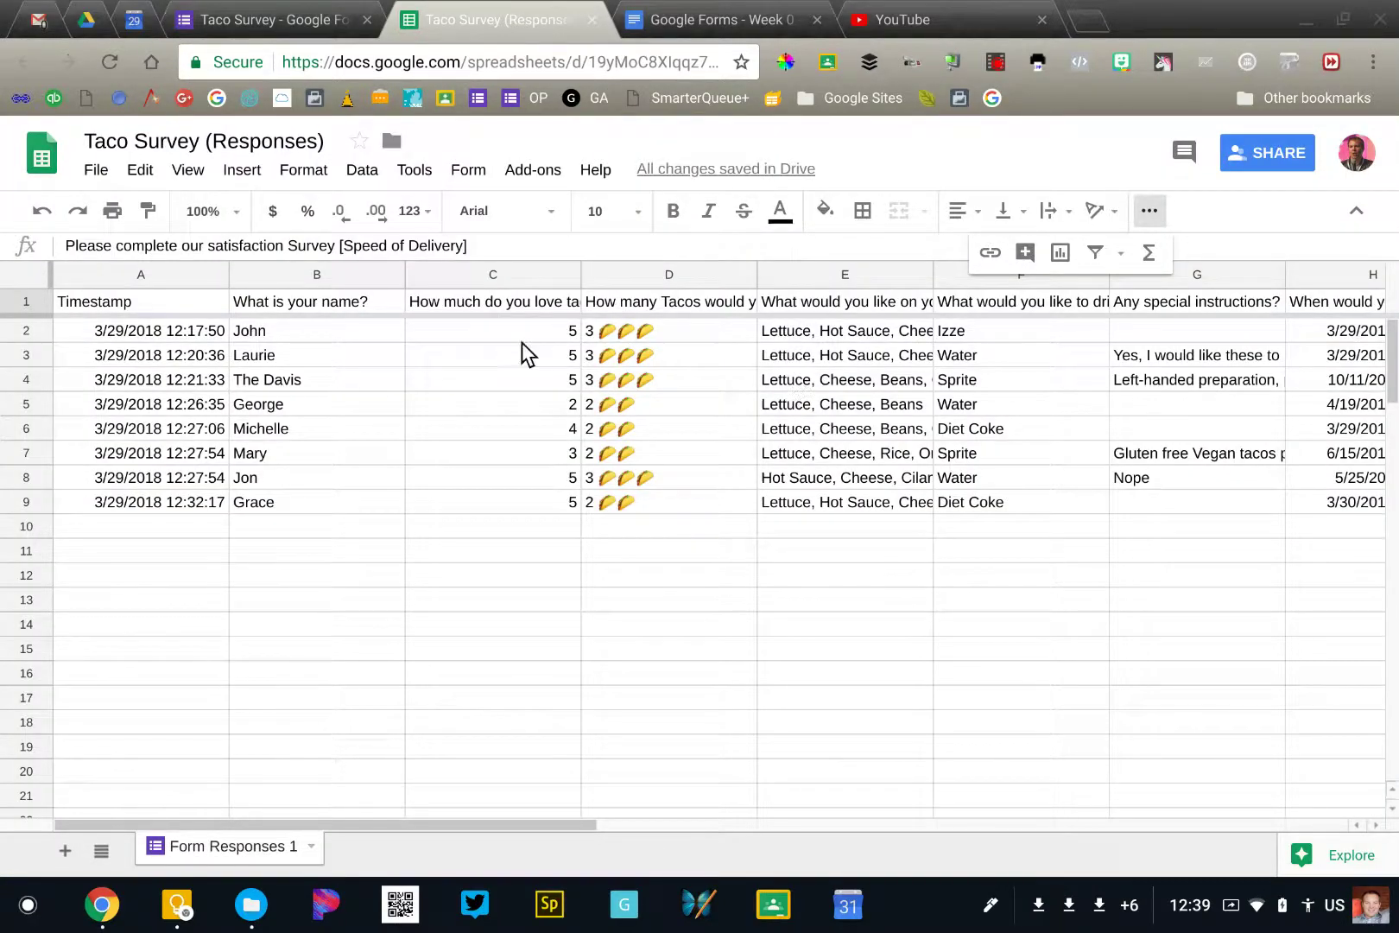
Select cell C8 in the response data and add a filter to the Form Responses 1 table.
left_click(477, 485)
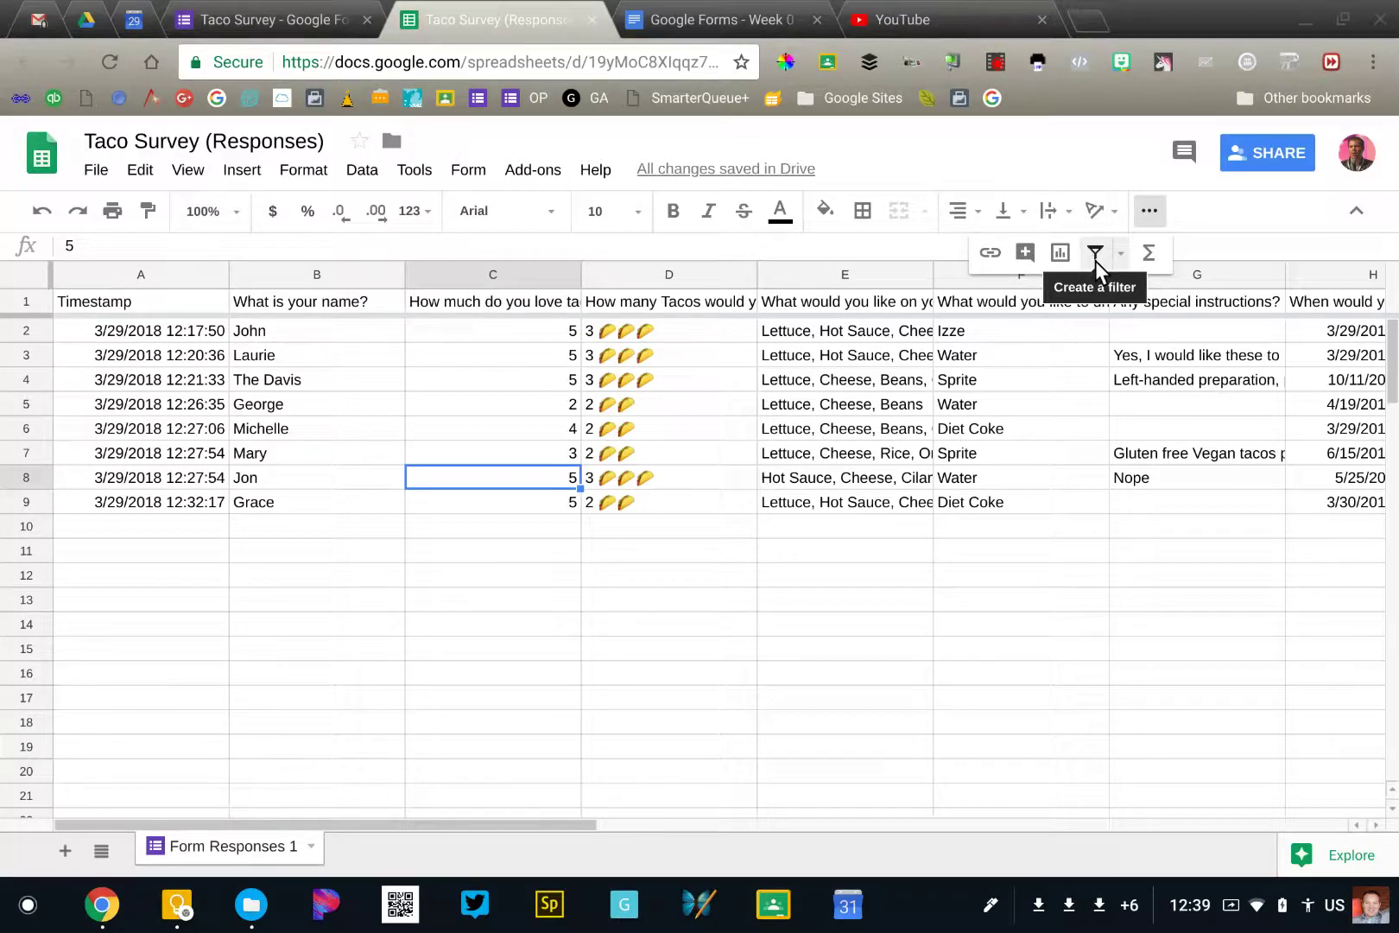
left_click(1149, 214)
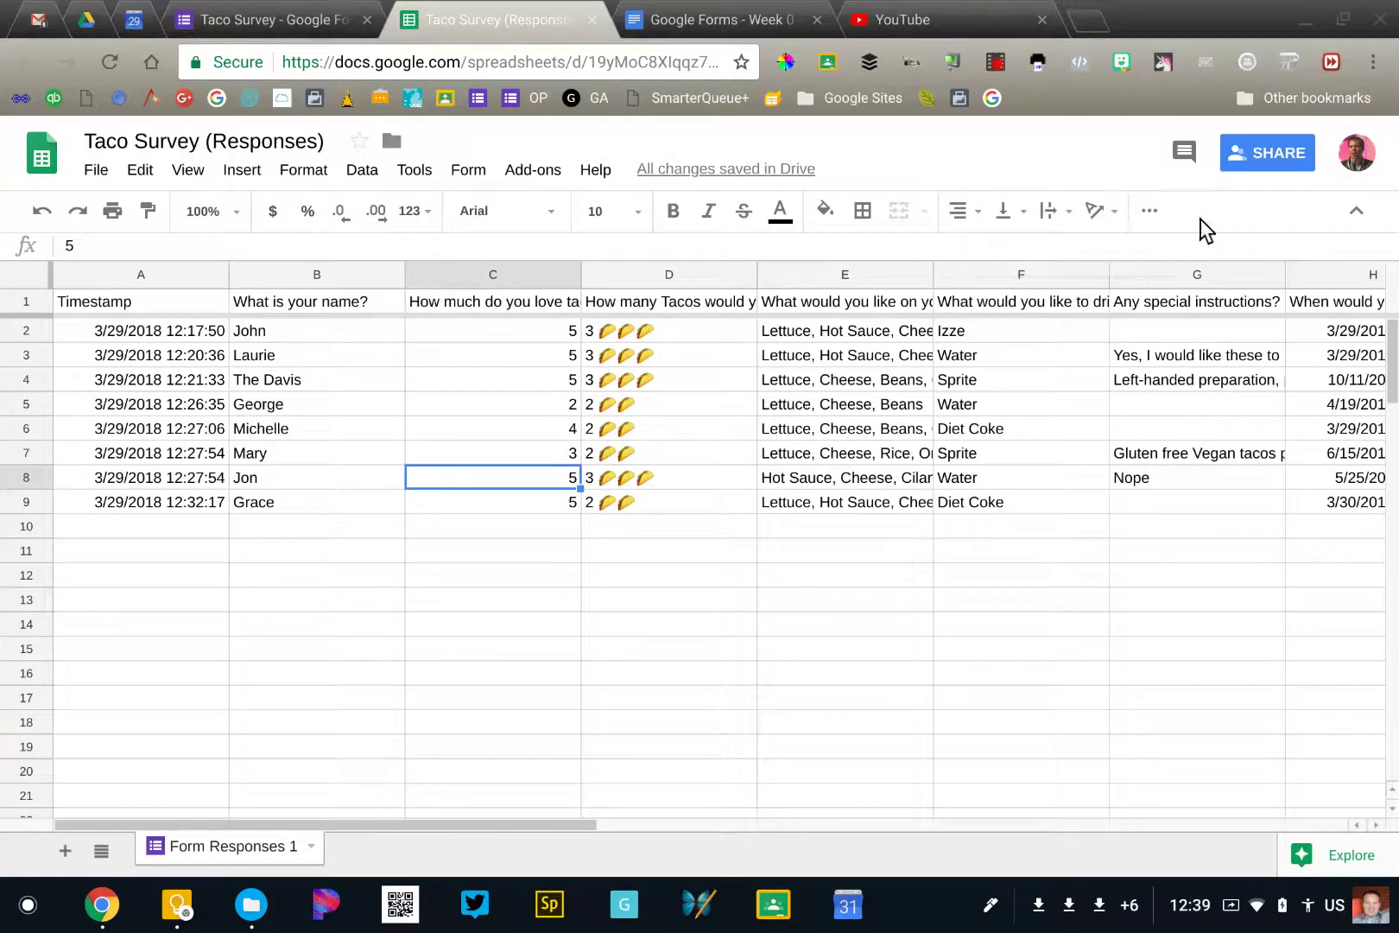
left_click(1149, 211)
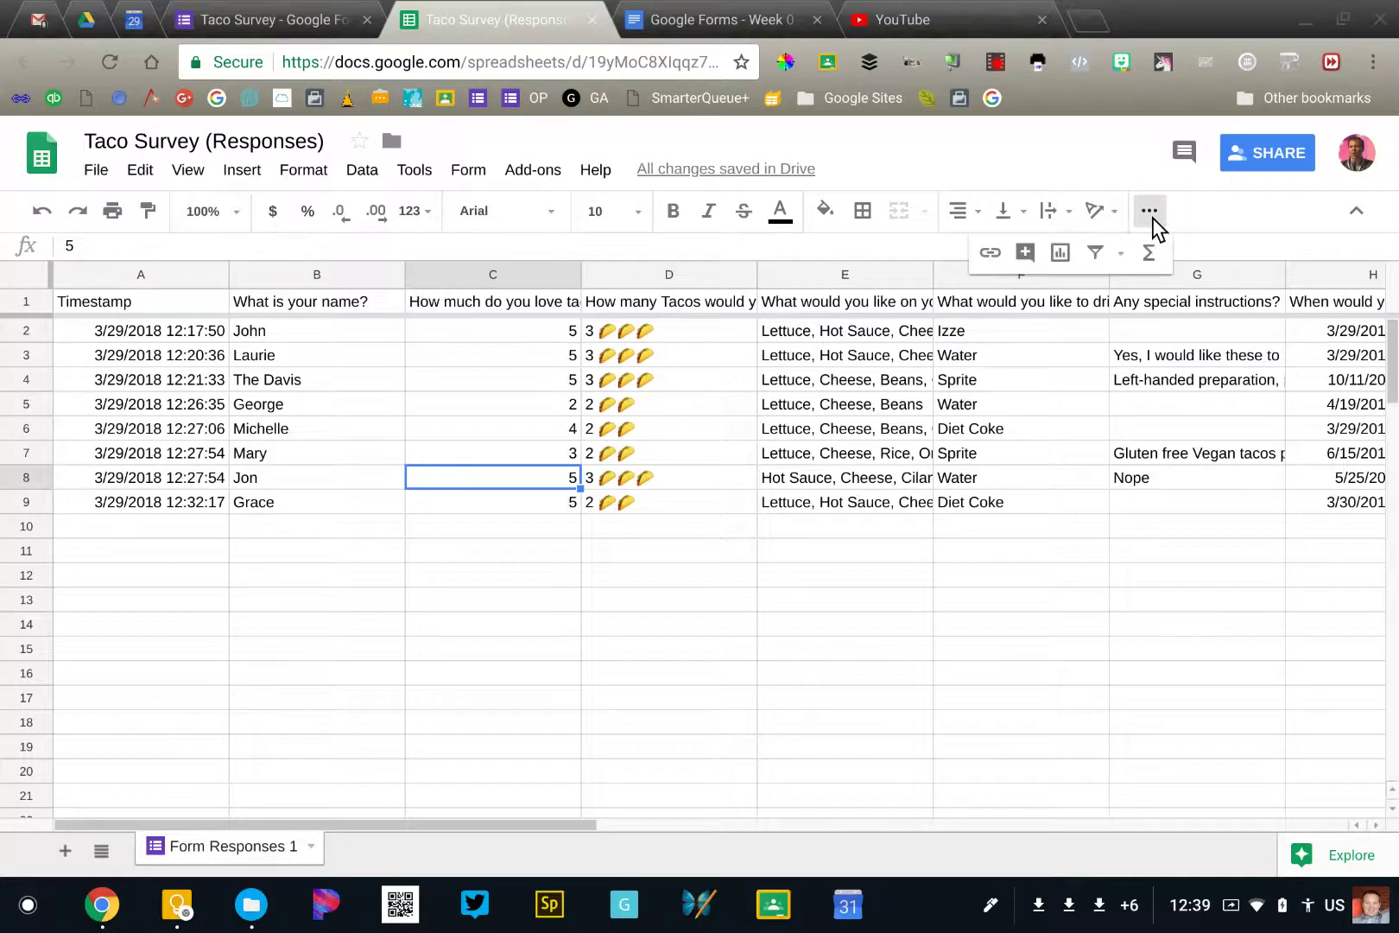
left_click(1096, 252)
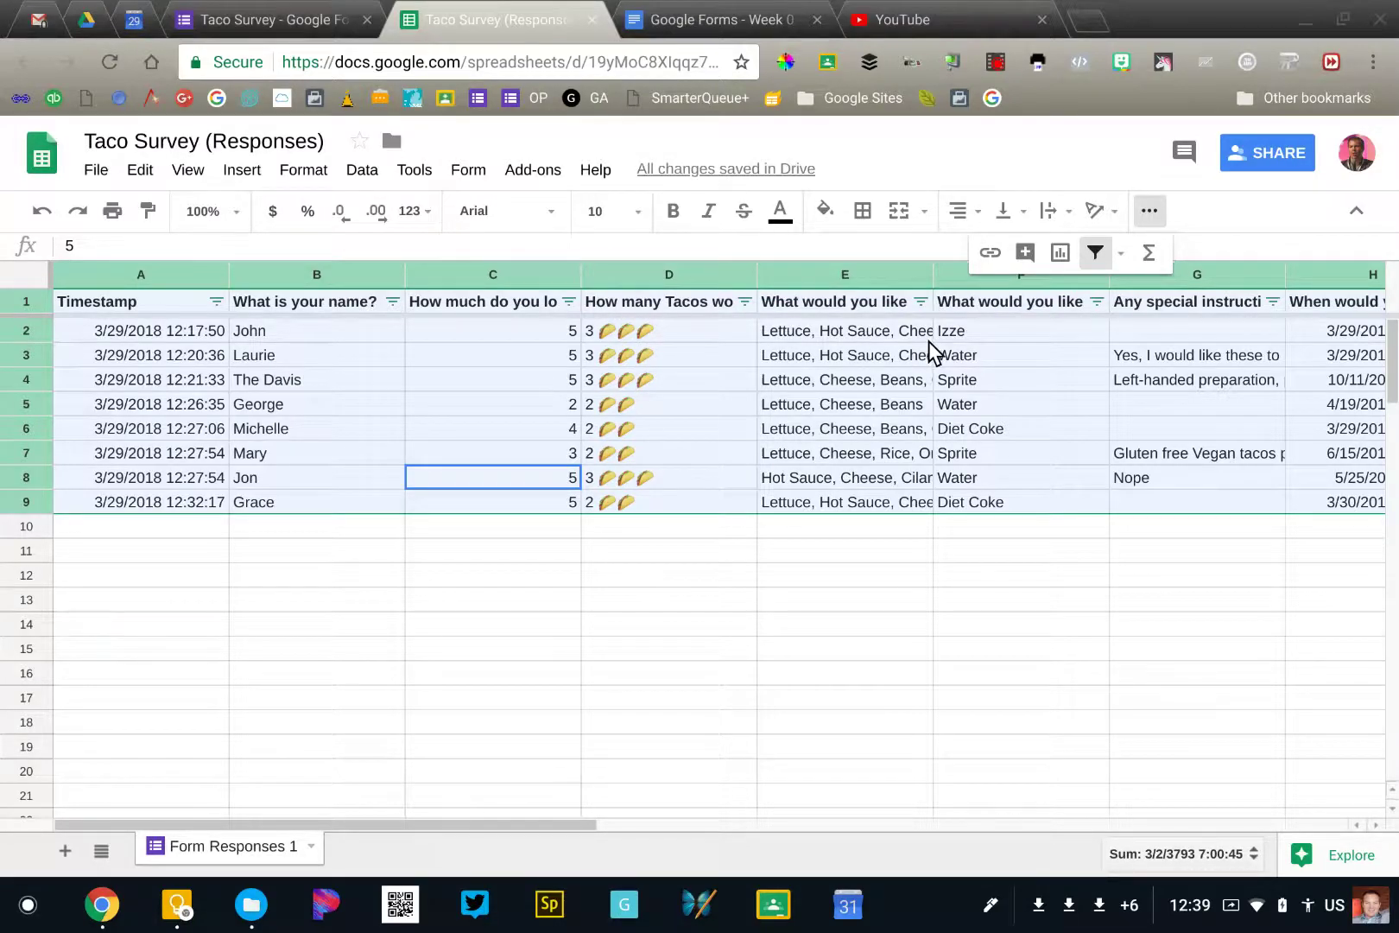
left_click(569, 301)
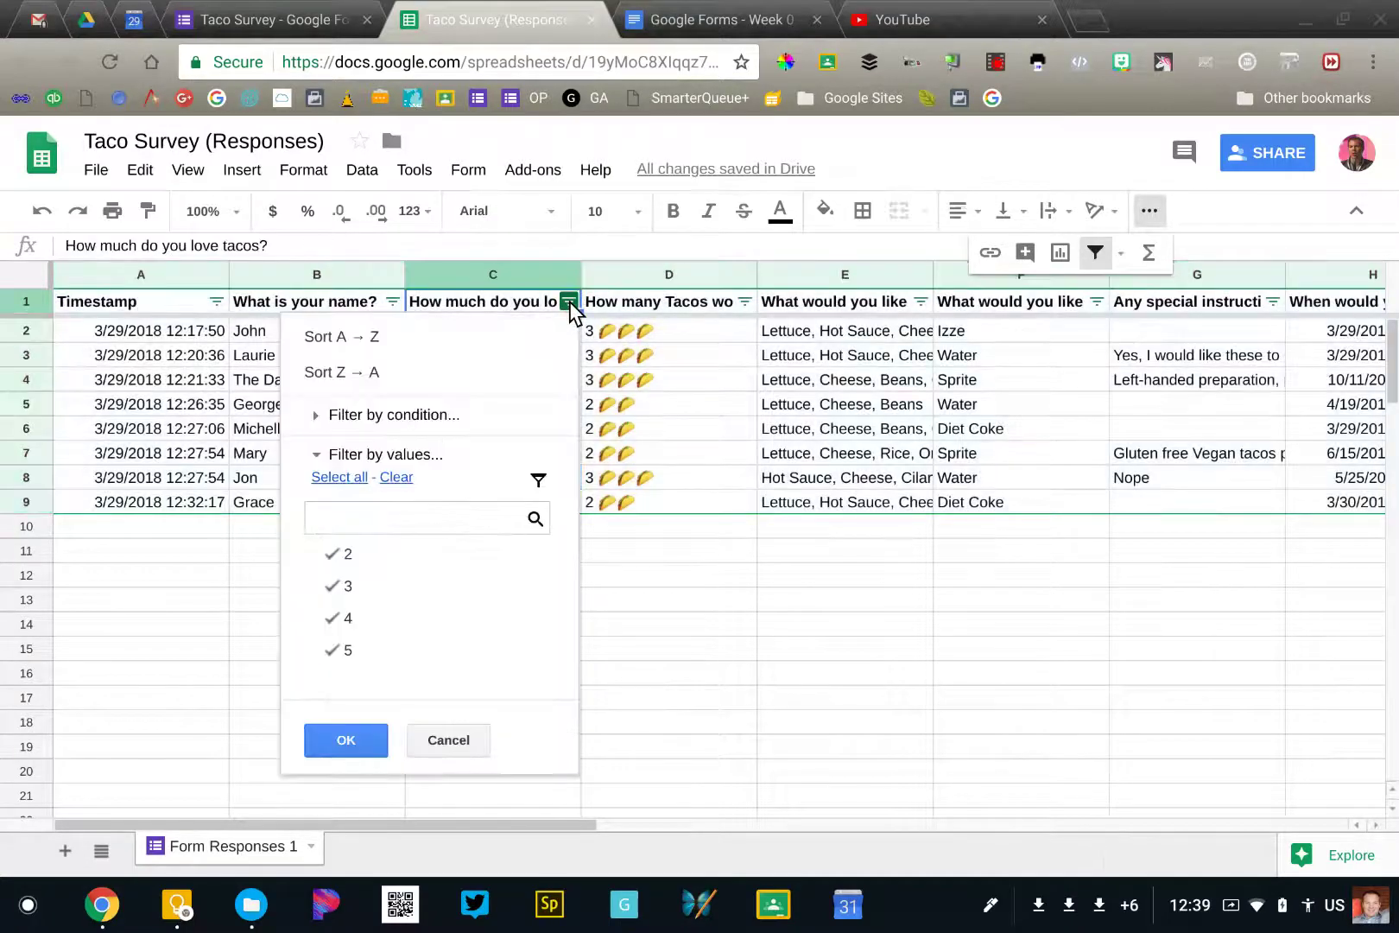
left_click(395, 478)
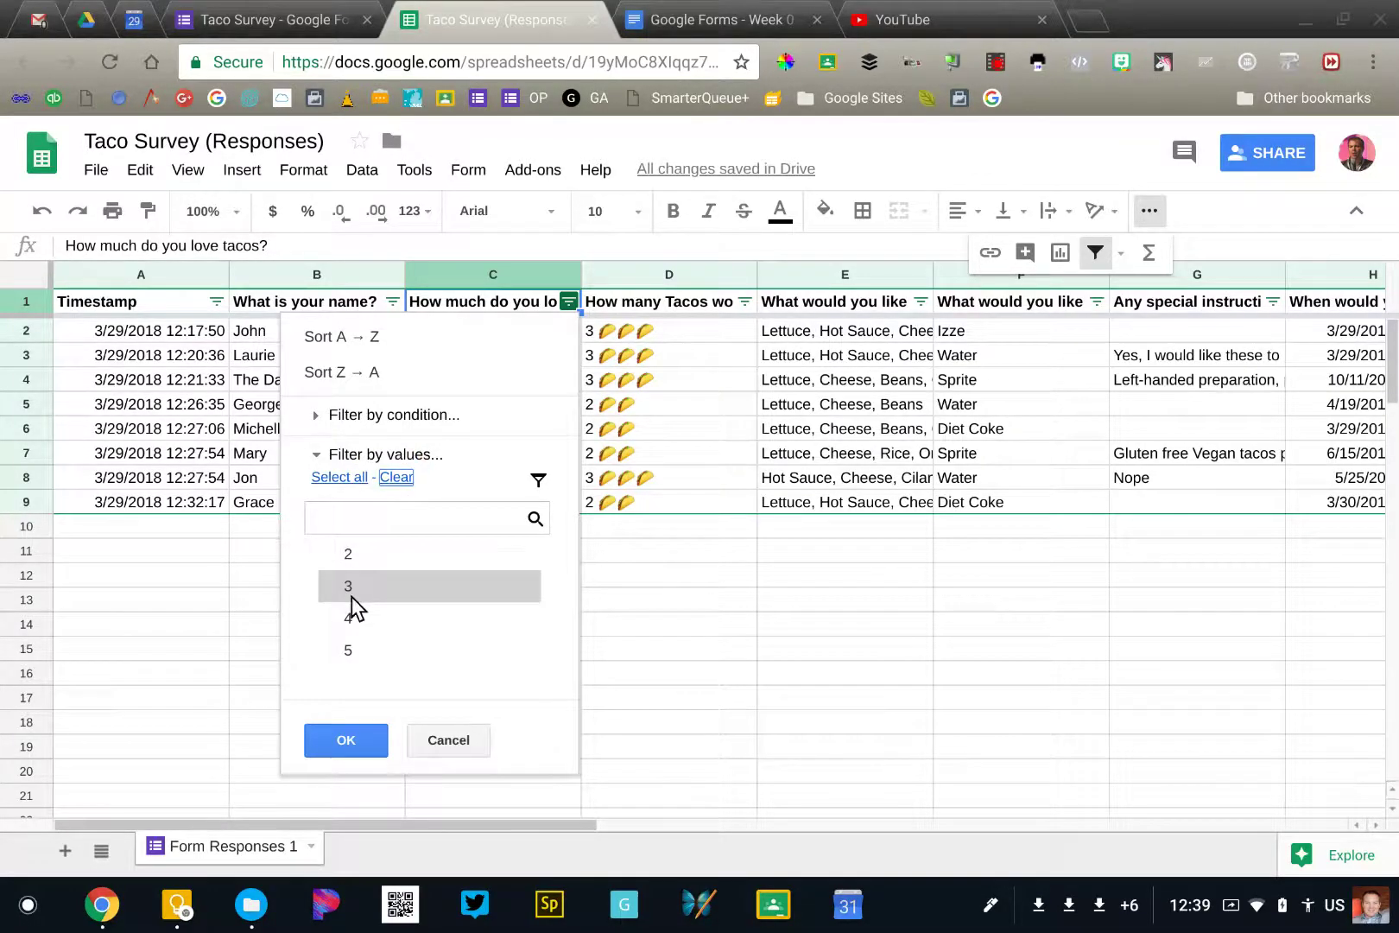
left_click(349, 648)
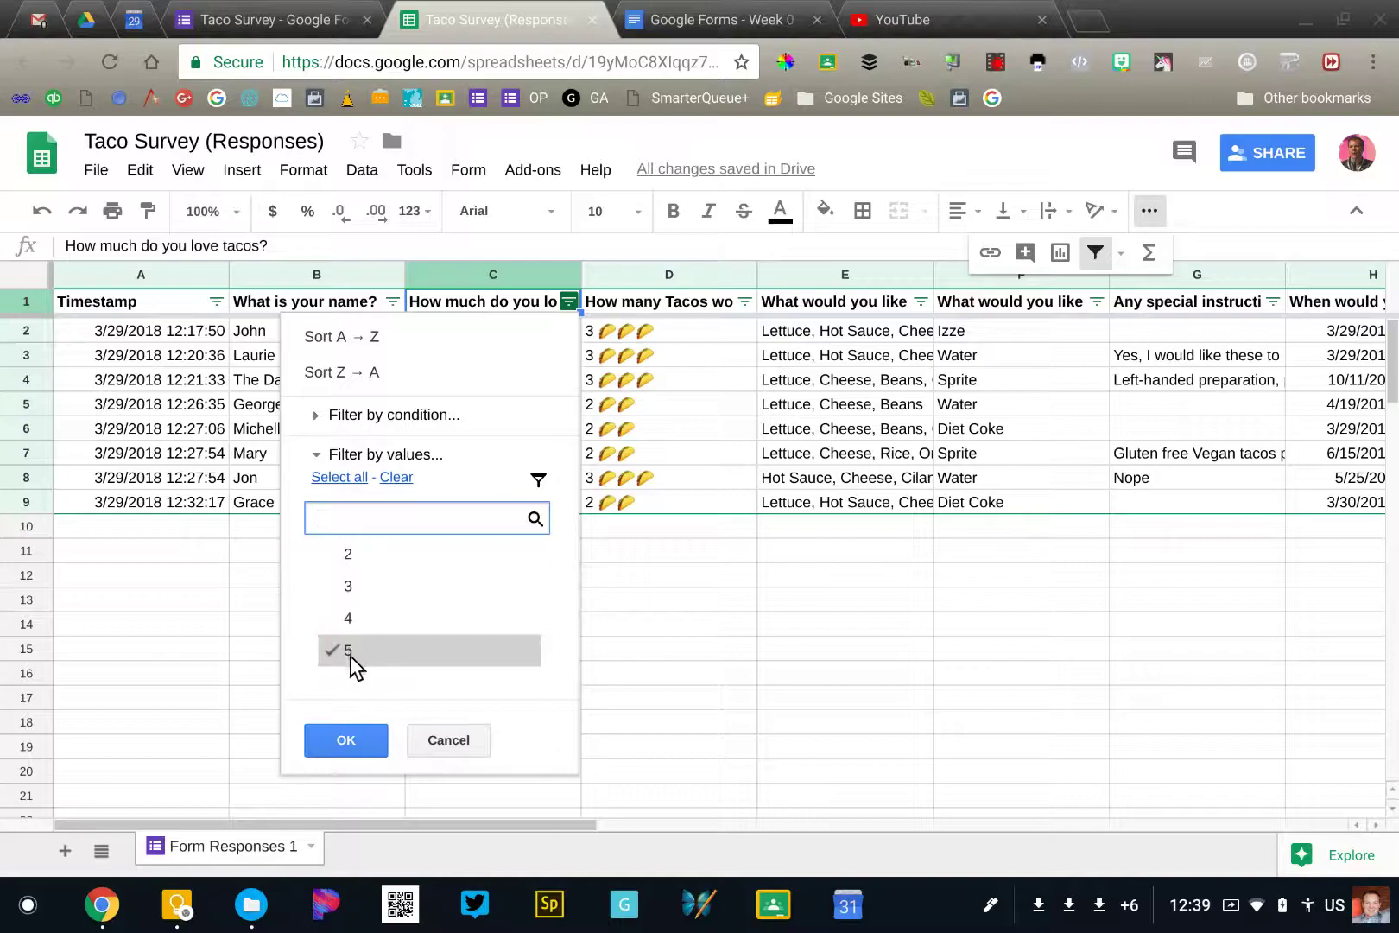
left_click(346, 746)
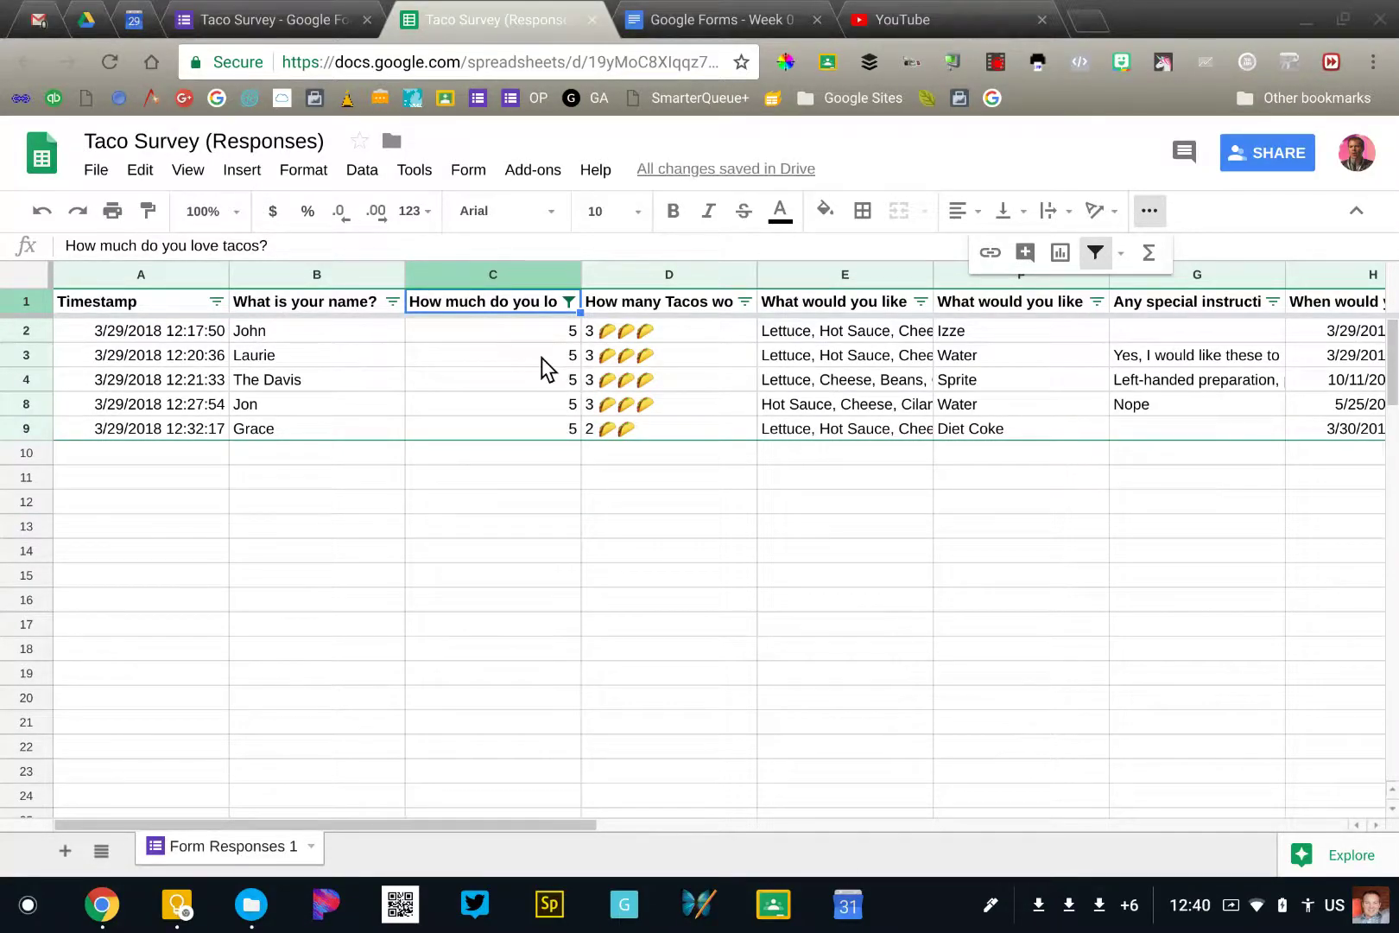
left_click(568, 301)
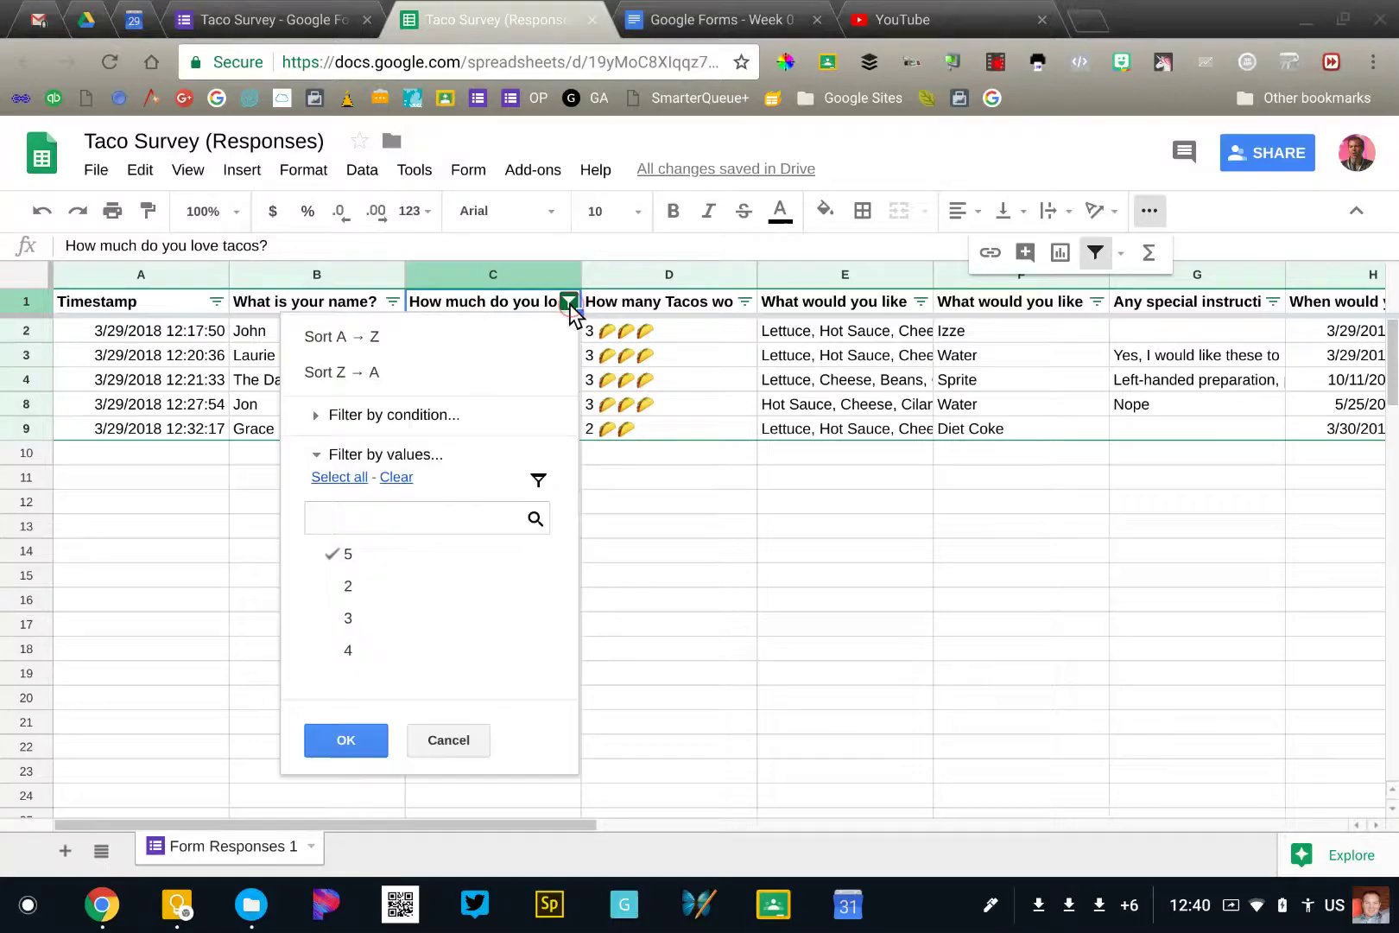
left_click(339, 476)
left_click(361, 748)
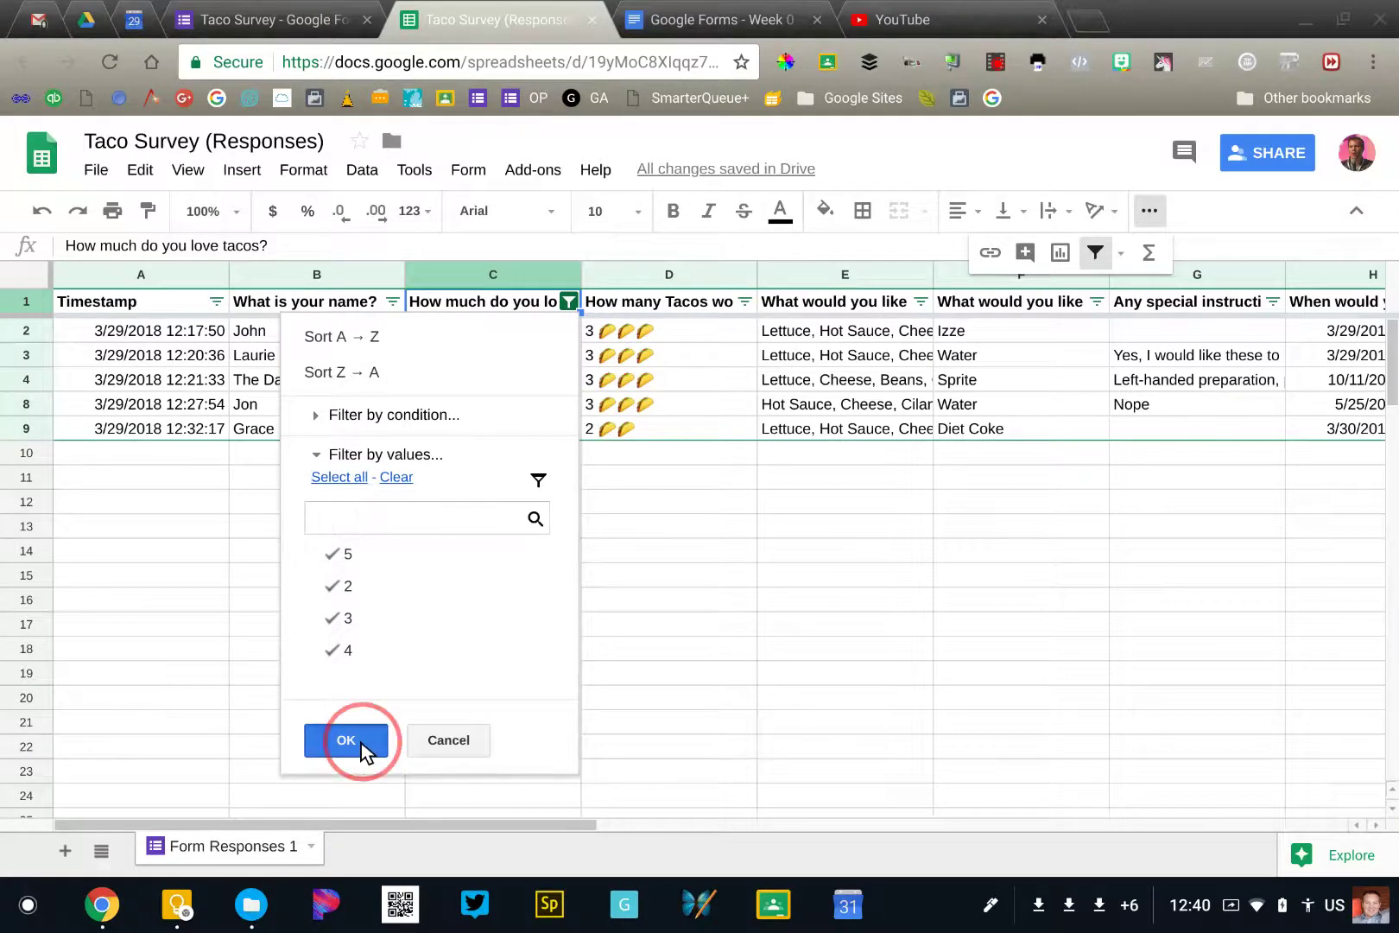
left_click(655, 352)
key("Right")
key("Right")
key("Right")
key("Right")
key("Right")
key("Right")
key("Right")
key("Right")
key("Right")
key("Right")
key("Right")
key("Right")
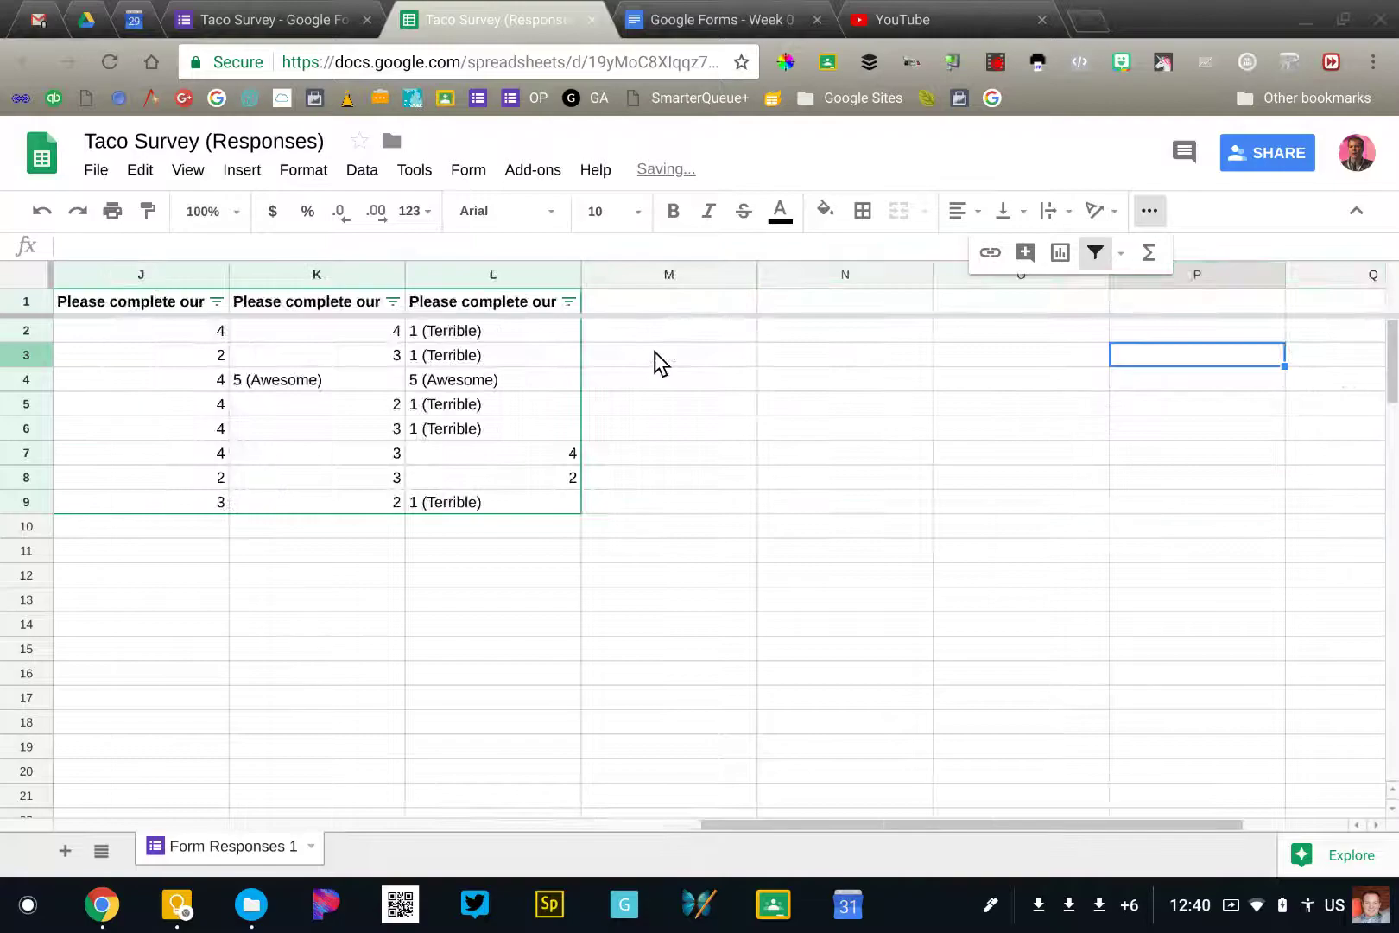
key("Left")
key("Left")
key("Left")
key("Left")
key("Left")
key("Left")
key("Left")
key("Left")
key("Left")
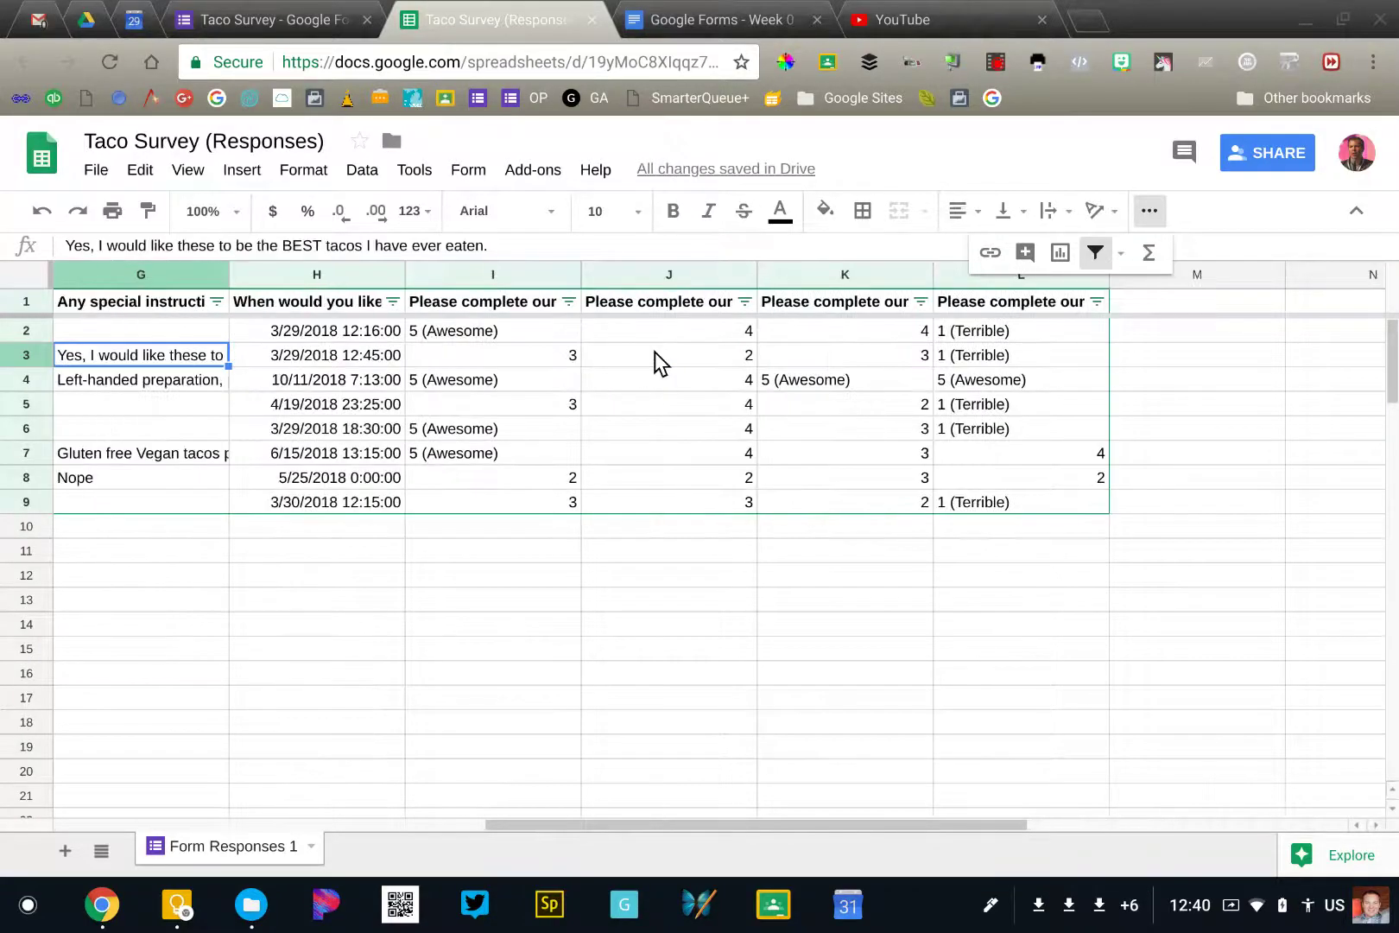
key("Right")
key("Right")
key("Right")
key("Right")
key("Right")
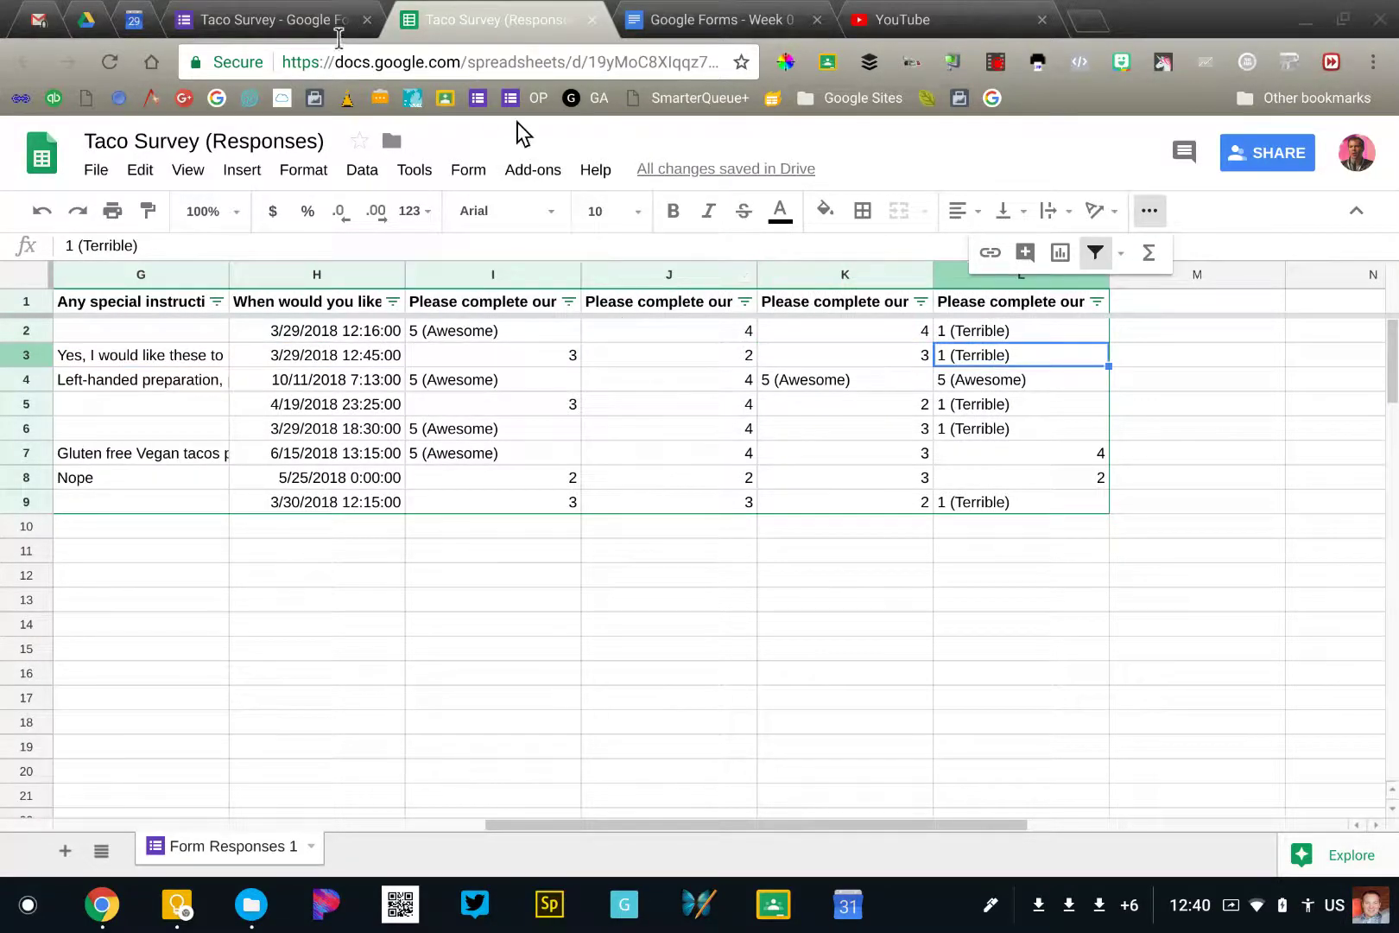
Check the Speed of Delivery ratings in the Forms summary chart, then go back to the response spreadsheet.
left_click(296, 21)
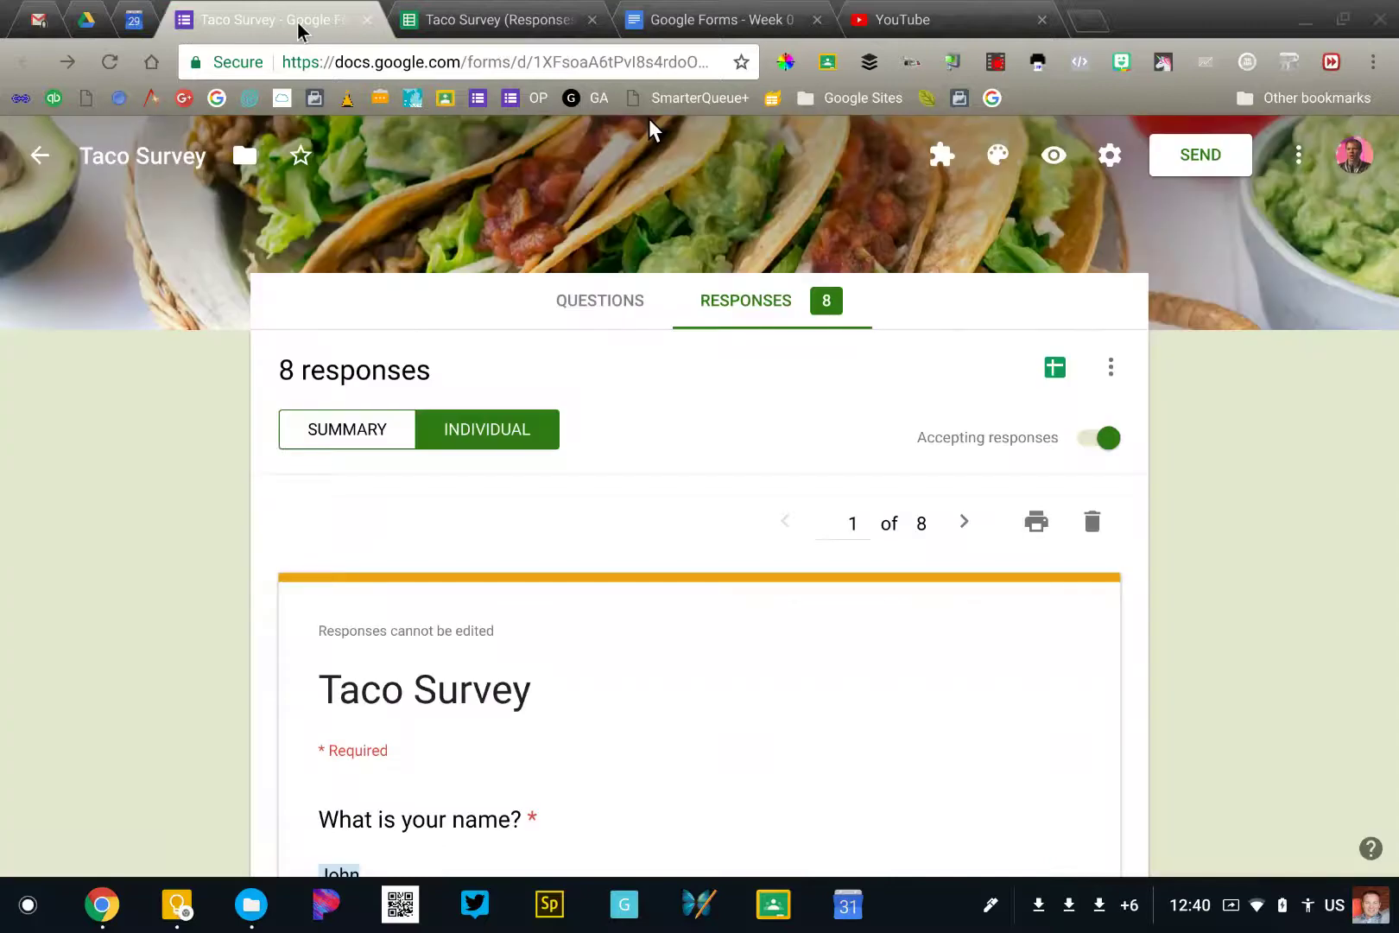
left_click(350, 436)
scroll(188, 526, "down", 15)
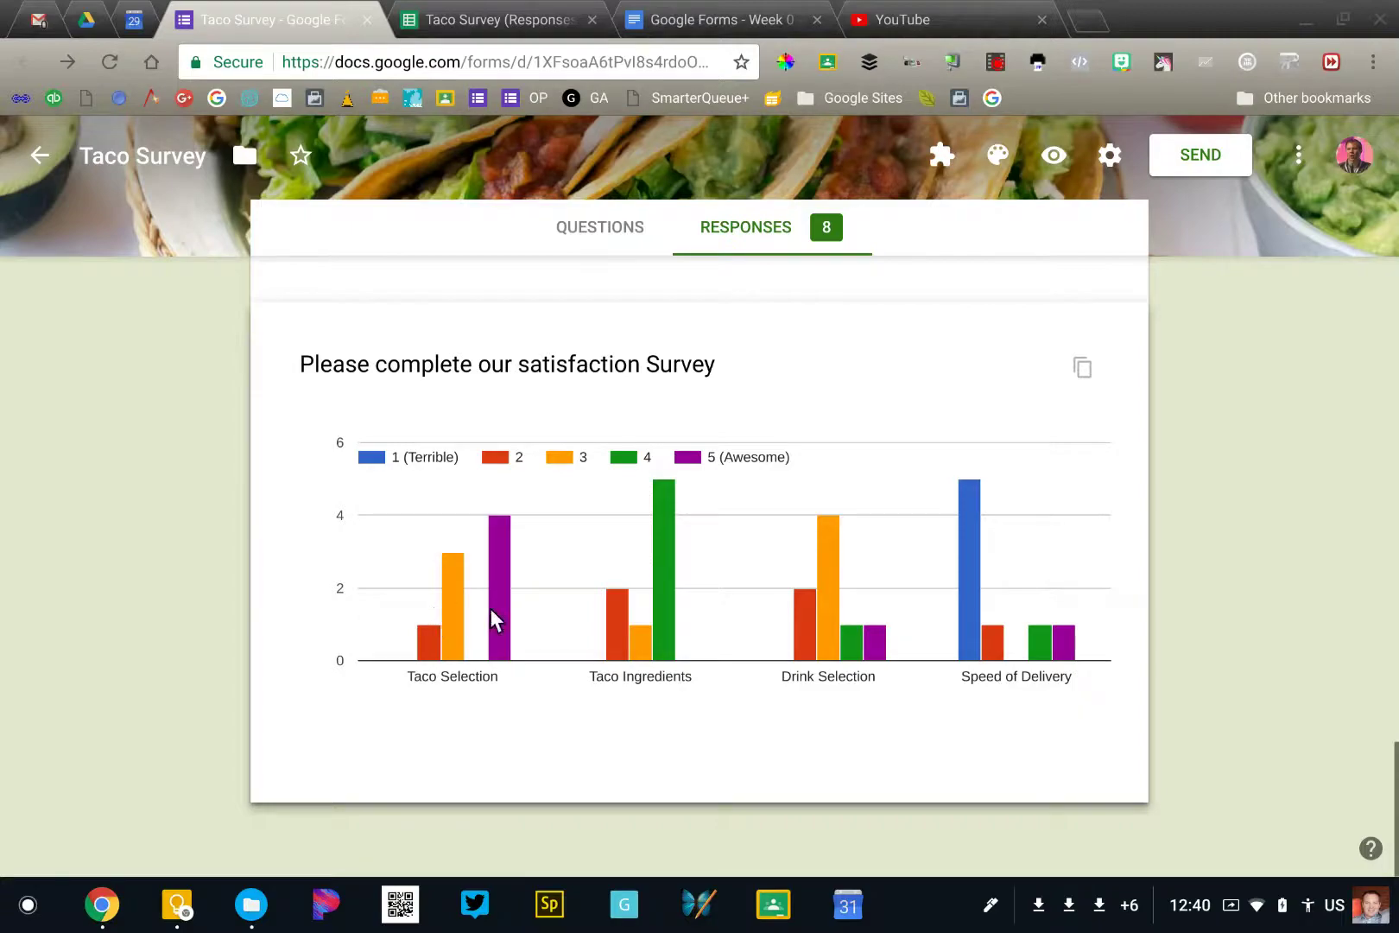
mouse_move(961, 641)
mouse_move(966, 558)
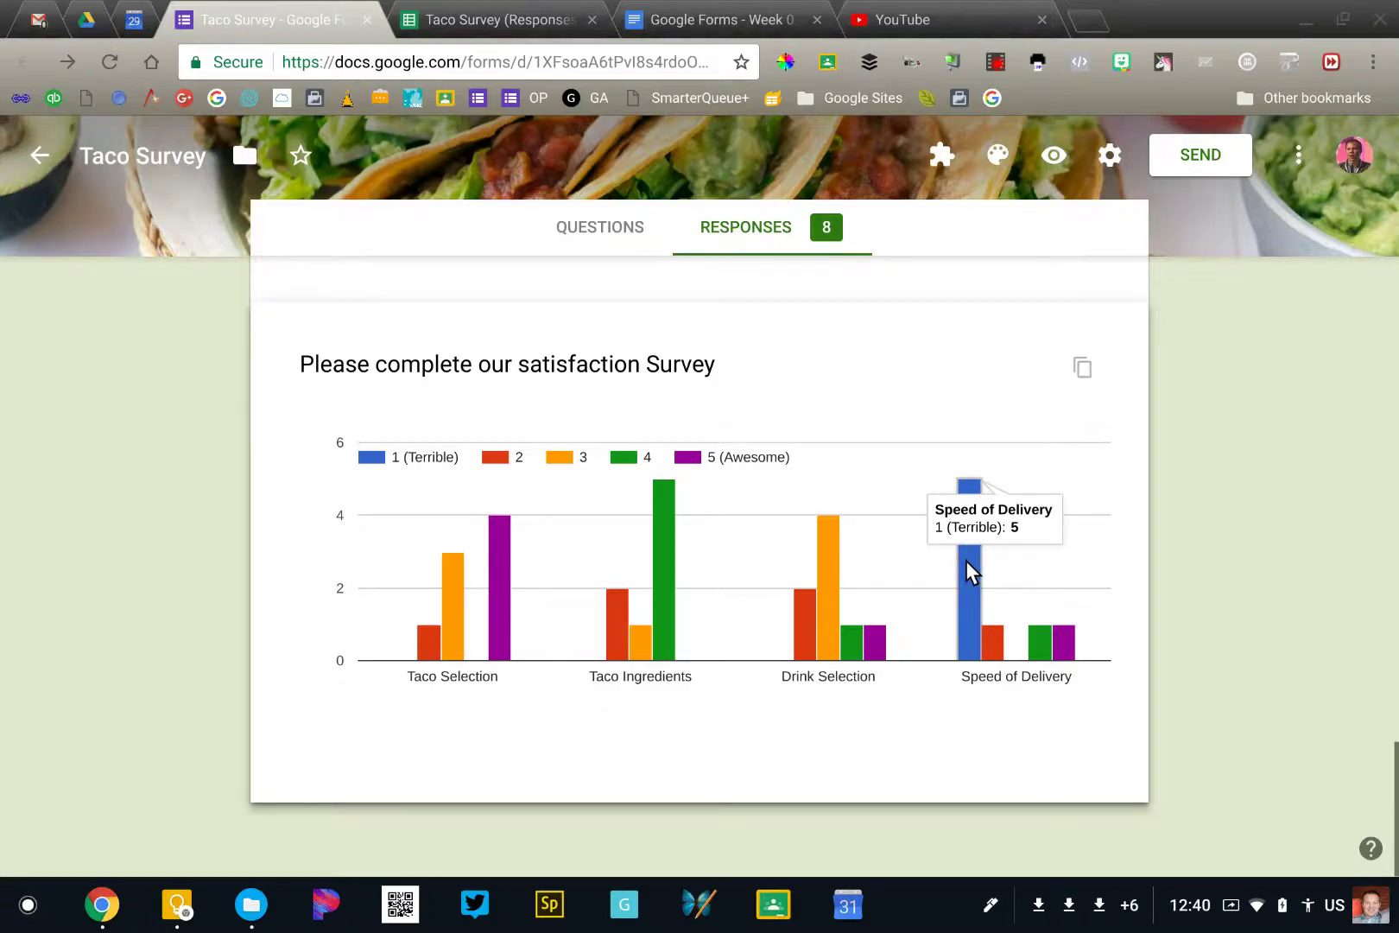
left_click(462, 19)
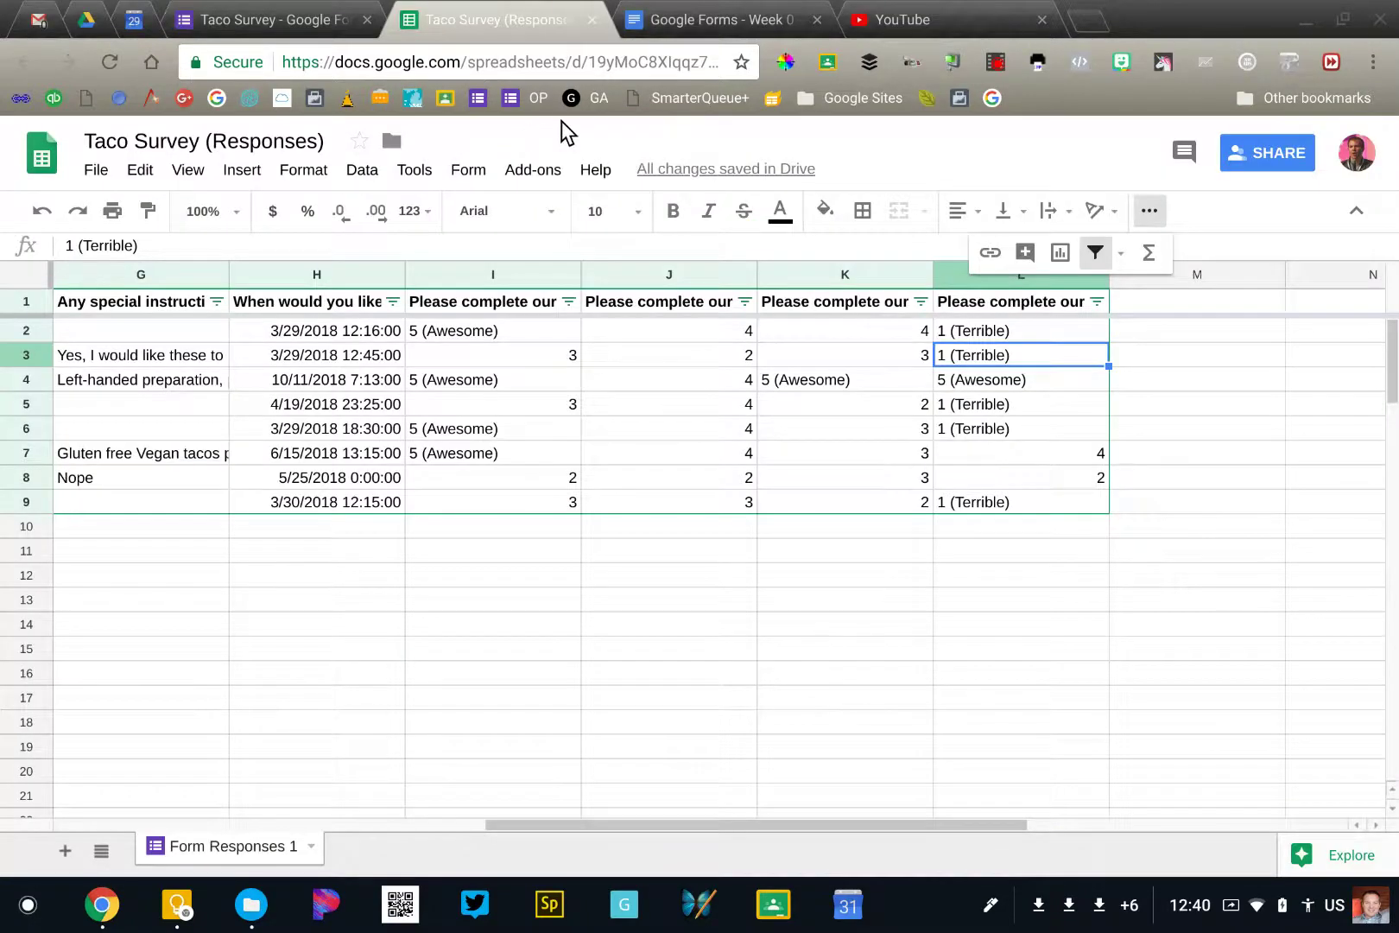
Filter column L, Speed of Delivery, to show only the '1 (Terrible)' responses.
left_click(1035, 311)
left_click(1096, 302)
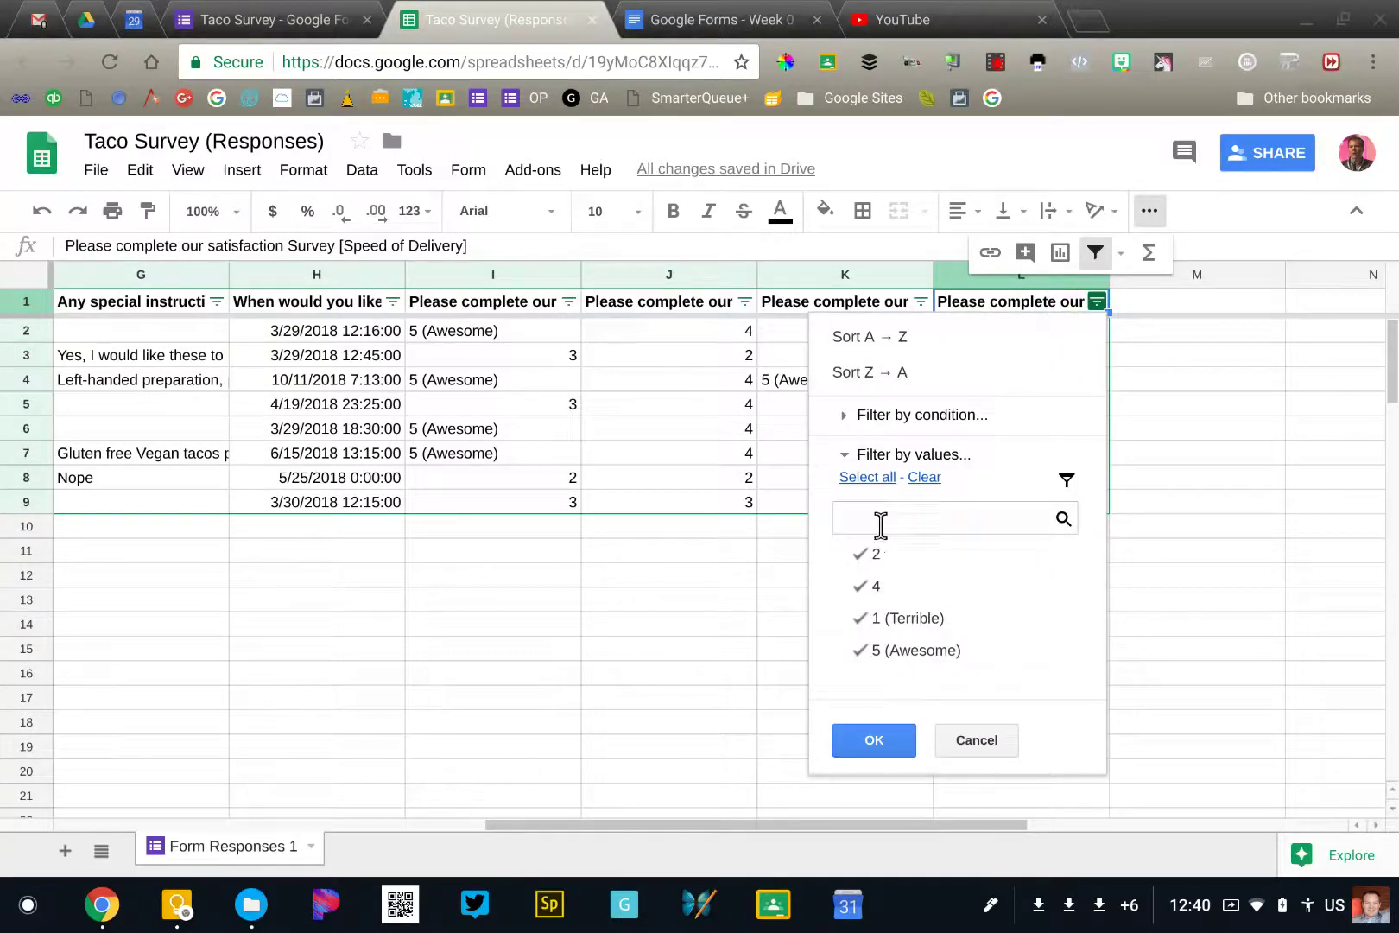
left_click(924, 478)
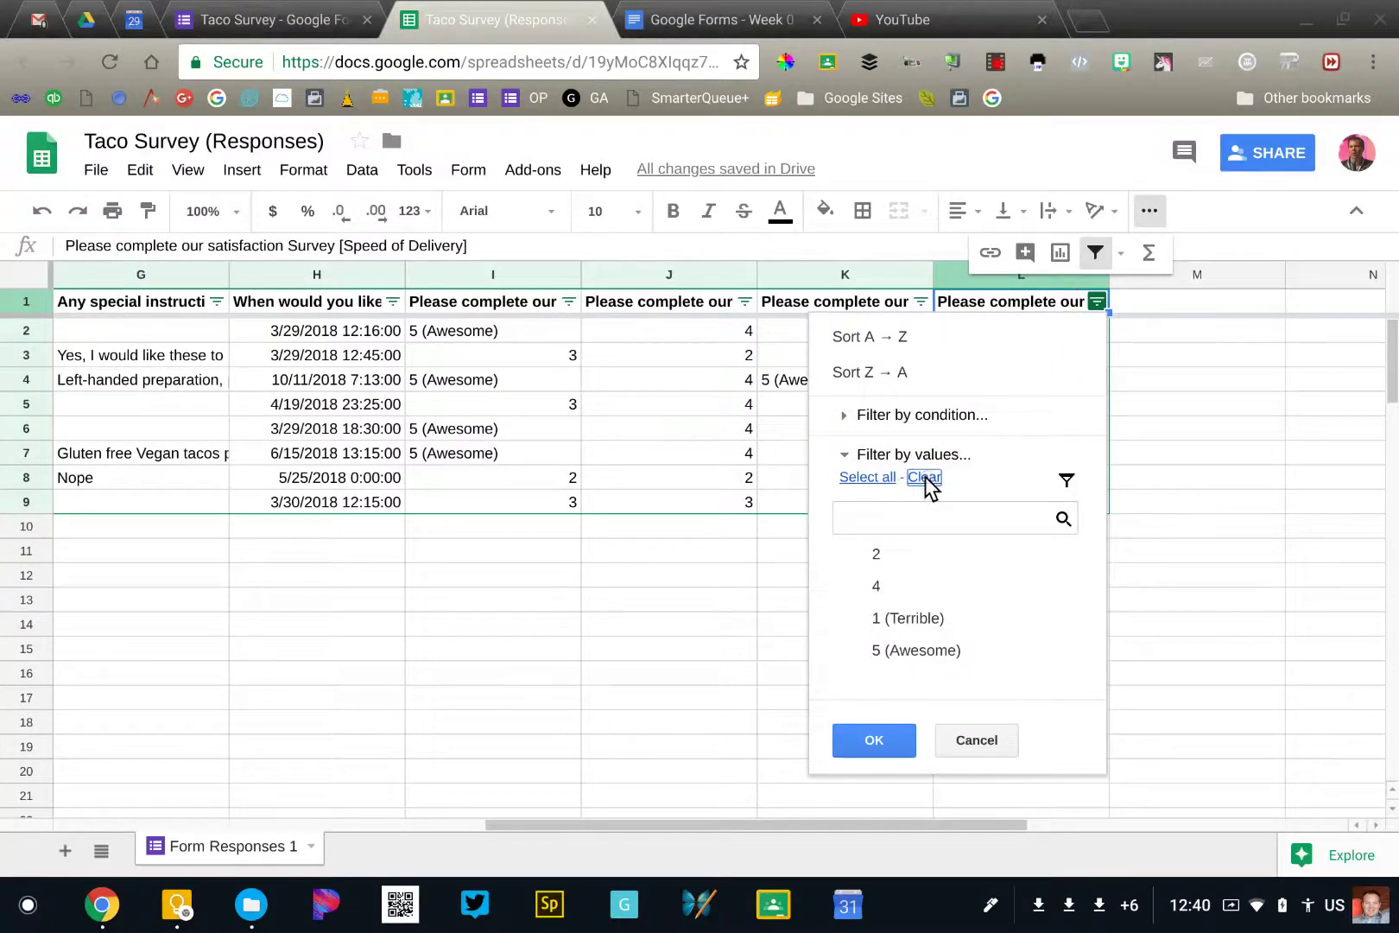
left_click(897, 559)
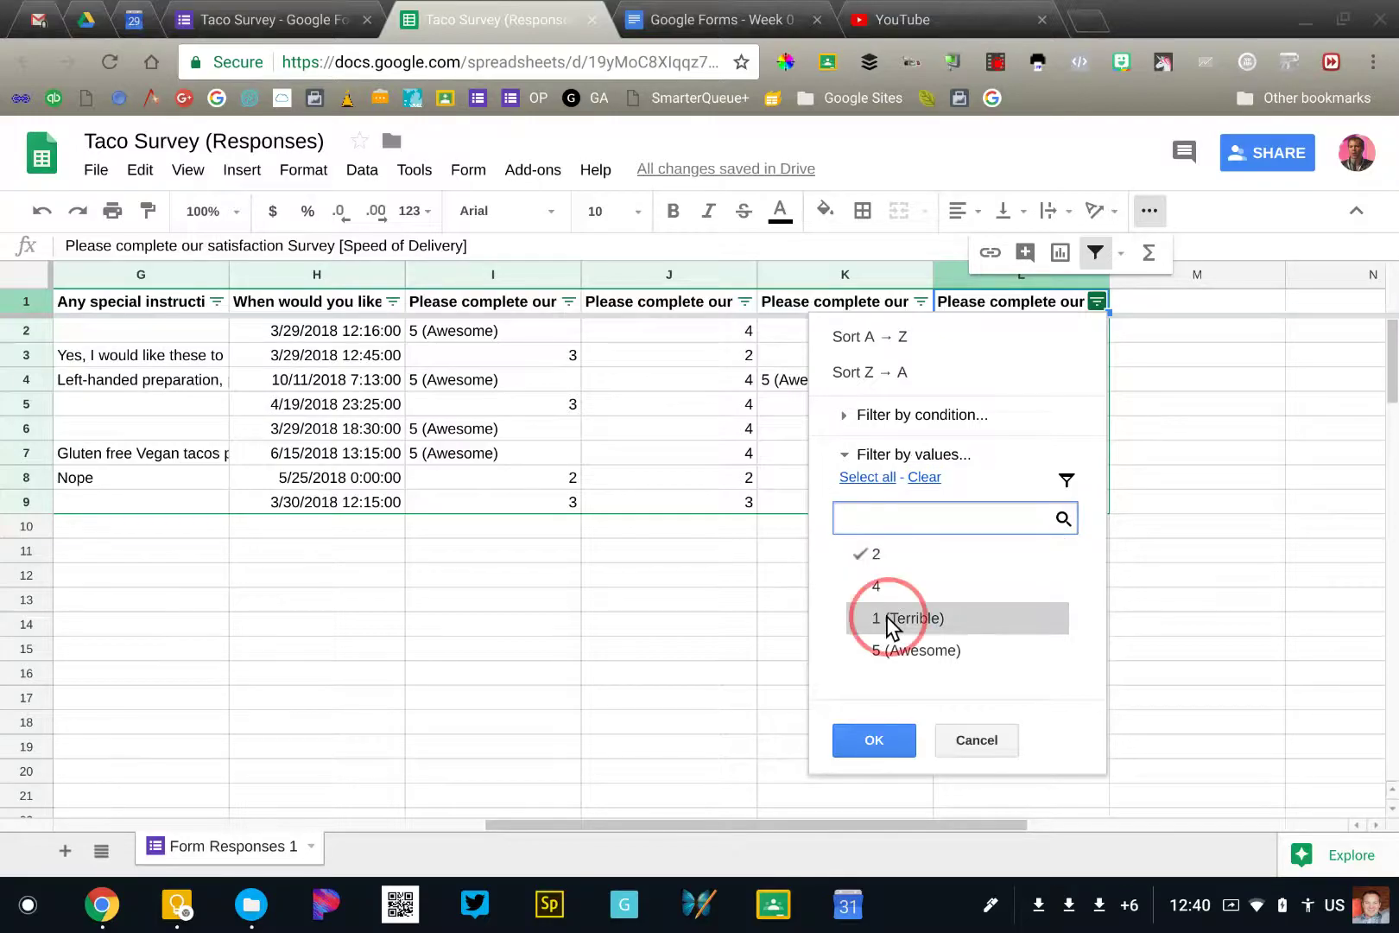
left_click(886, 616)
left_click(868, 560)
left_click(872, 750)
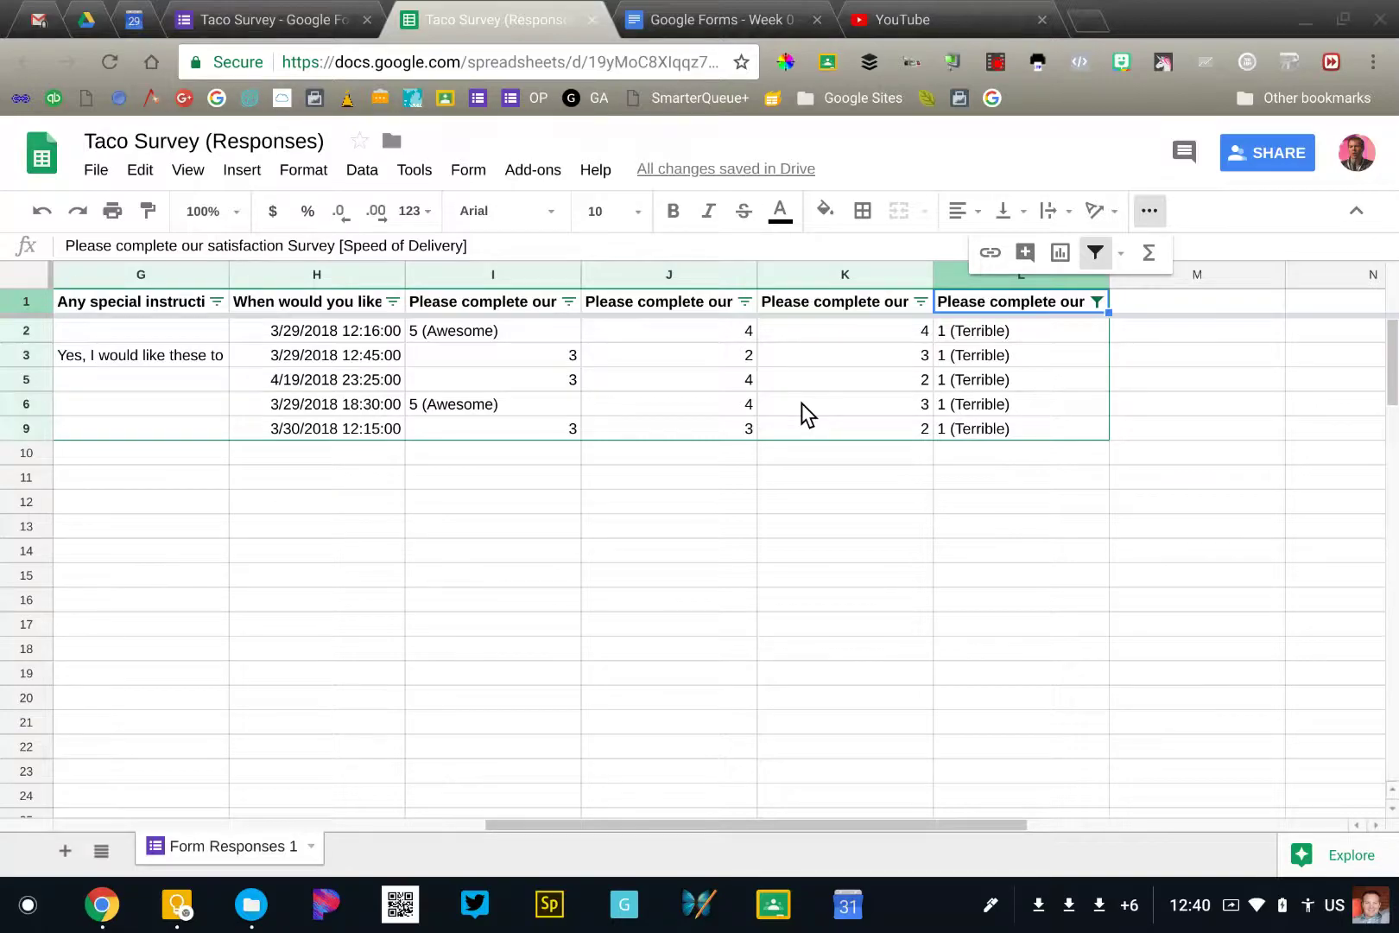
scroll(802, 403, "left", 2)
Turn off the filter to show all eight responses.
left_click(1095, 253)
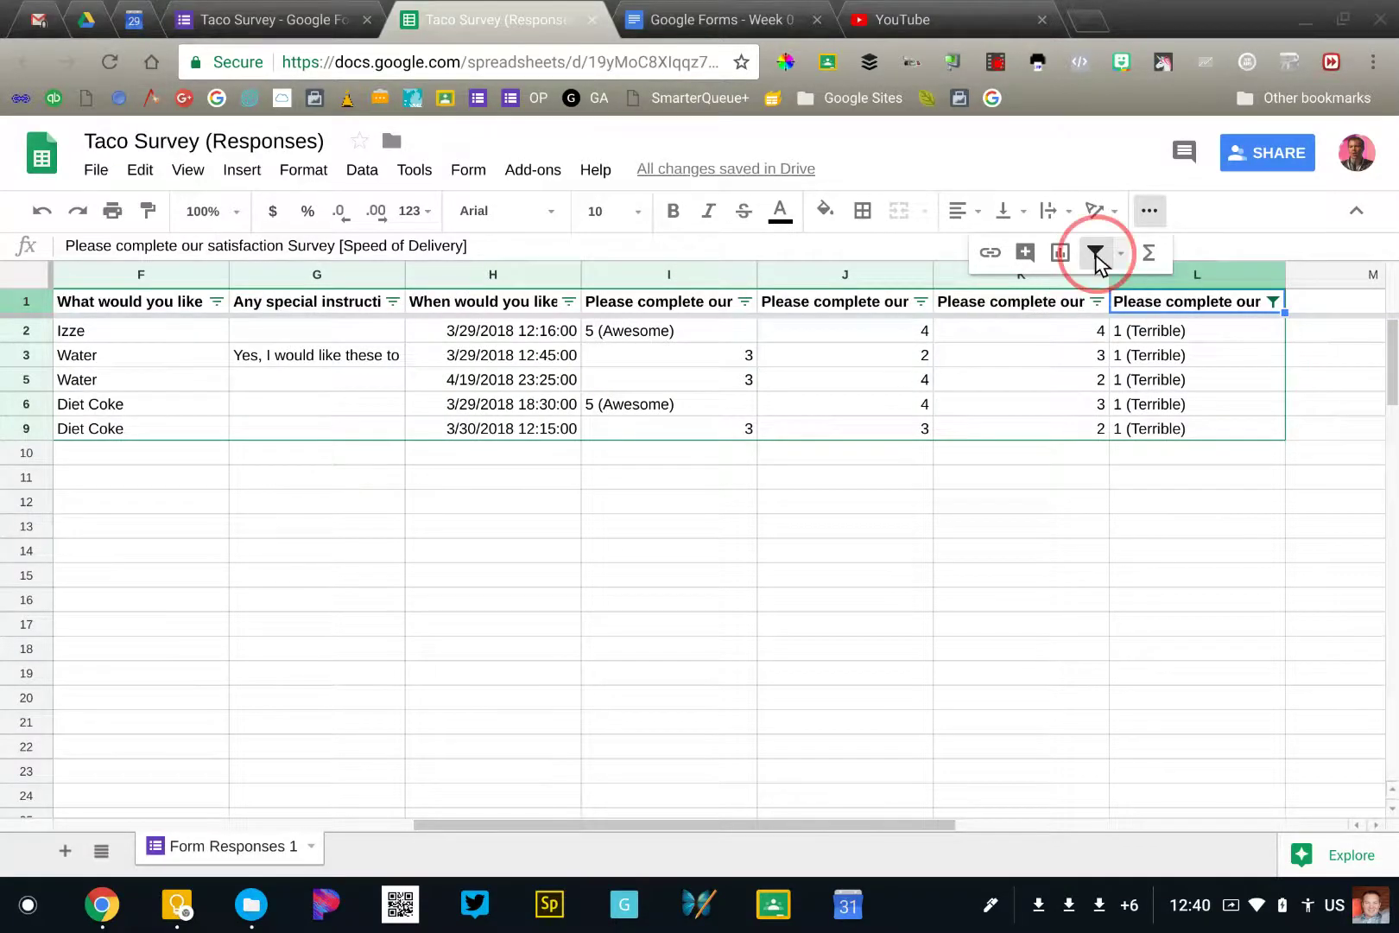